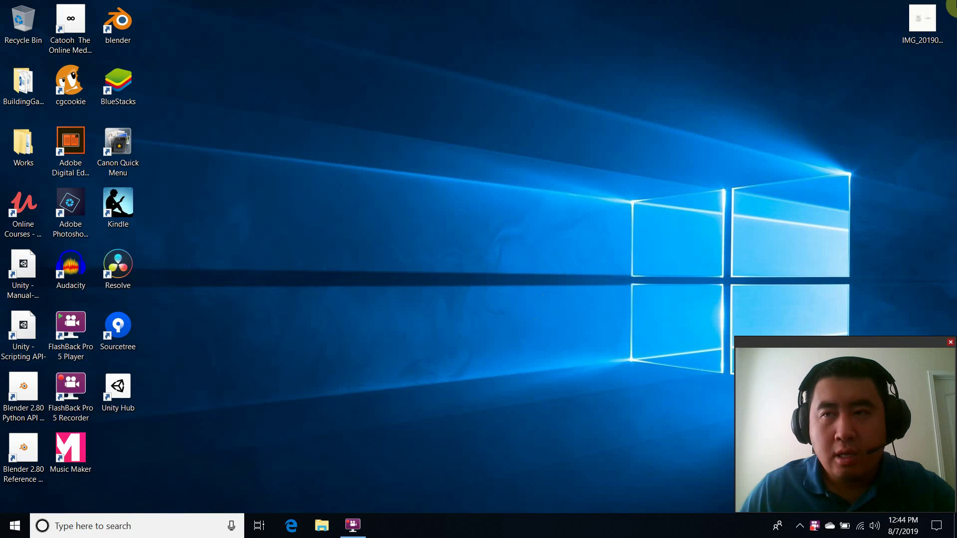
# - Open the spaceship sketch IMG_20190708_0002 from the desktop to examine its two views, and close it again
pyautogui.click(930, 20)
pyautogui.doubleClick(930, 20)
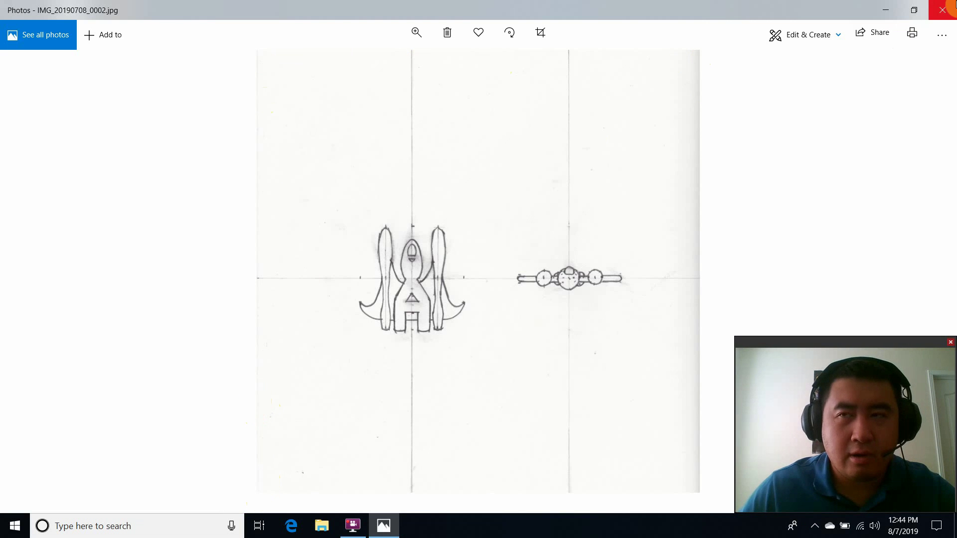
pyautogui.click(952, 6)
pyautogui.doubleClick(910, 19)
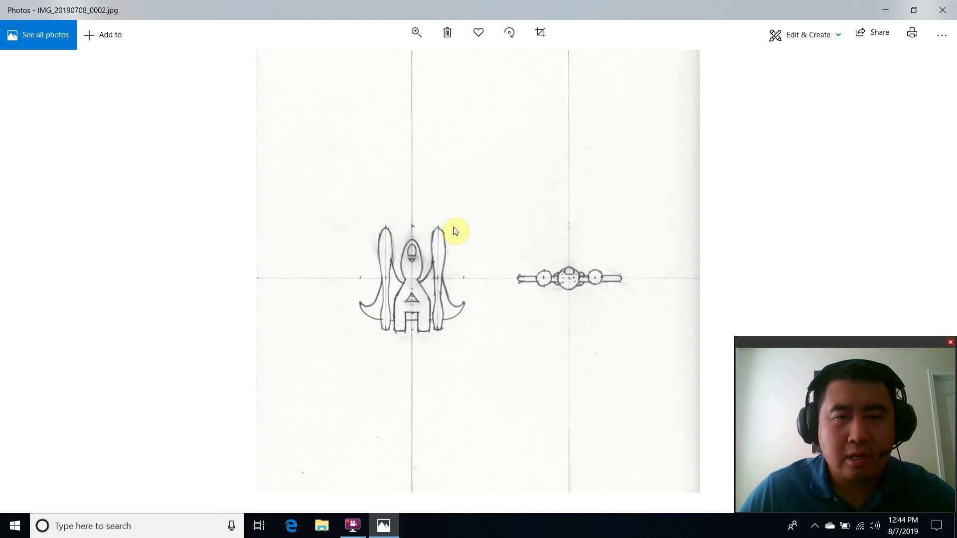
pyautogui.click(949, 5)
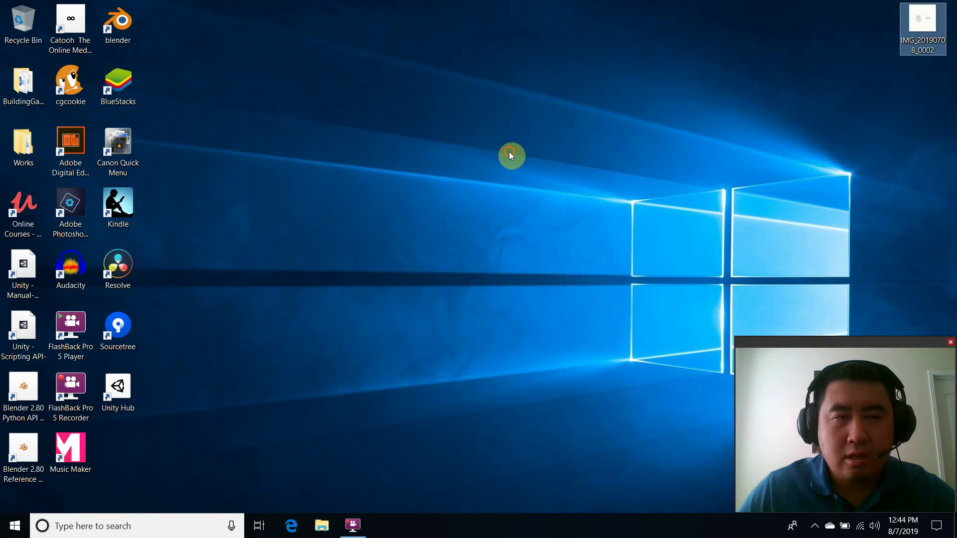
# - Launch Blender and dismiss the splash screen to start from the default scene
pyautogui.doubleClick(119, 23)
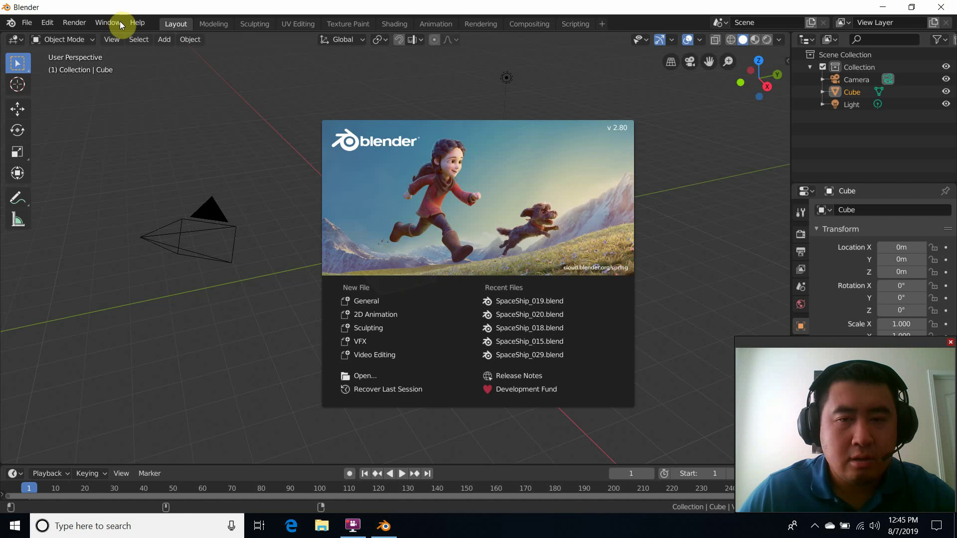
pyautogui.click(274, 132)
pyautogui.click(286, 155)
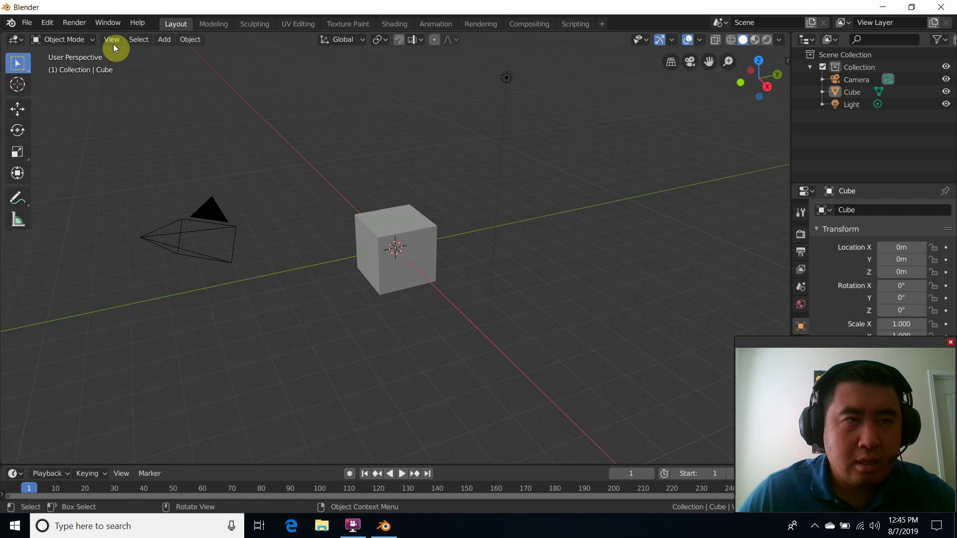
# - Try to add IMG_20190708_0002.jpg from the Desktop folder as a reference image in the perspective view, and undo it
pyautogui.click(182, 40)
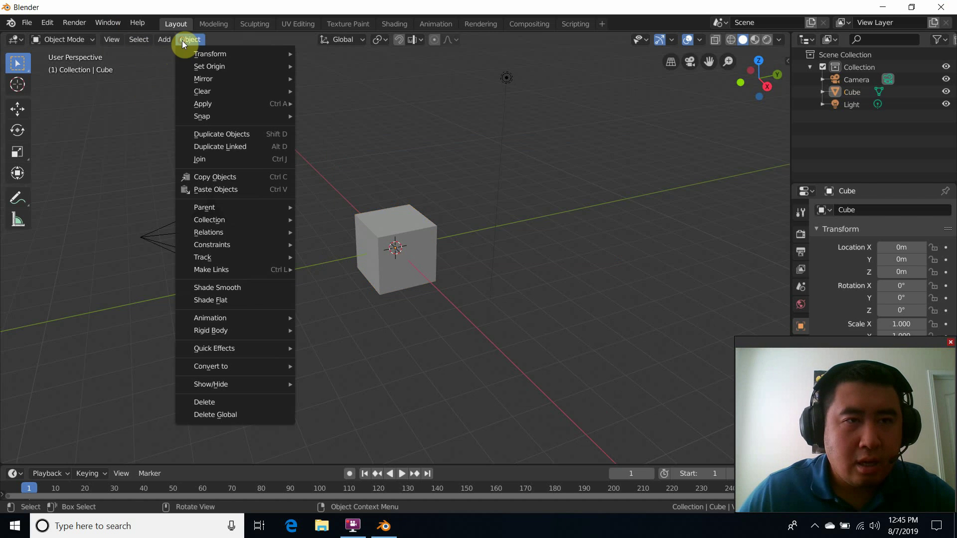
pyautogui.moveTo(240, 258)
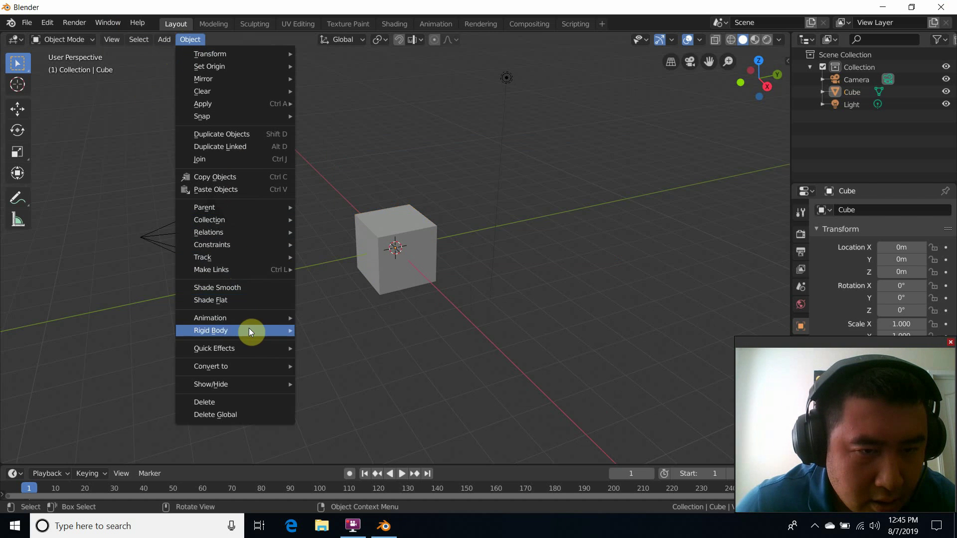
pyautogui.moveTo(258, 245)
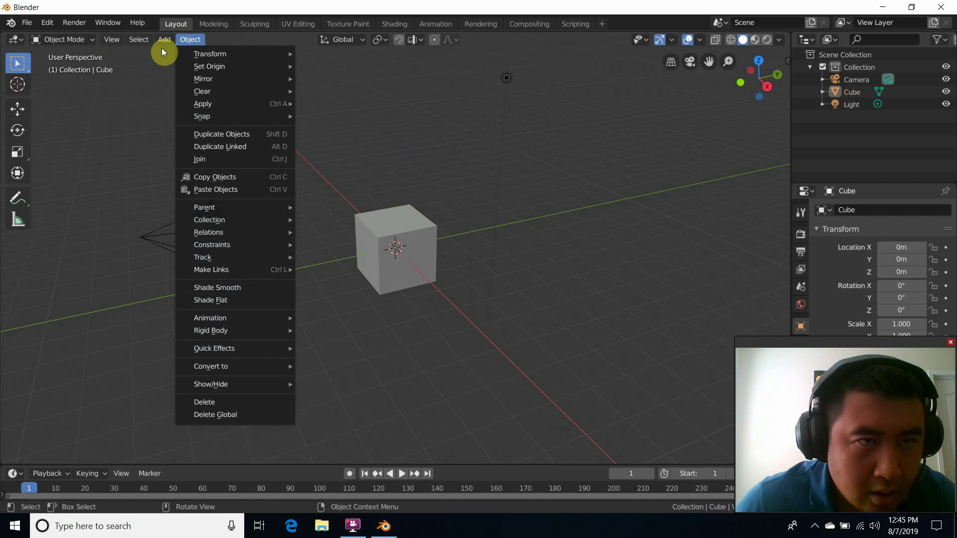
pyautogui.moveTo(159, 41)
pyautogui.moveTo(200, 174)
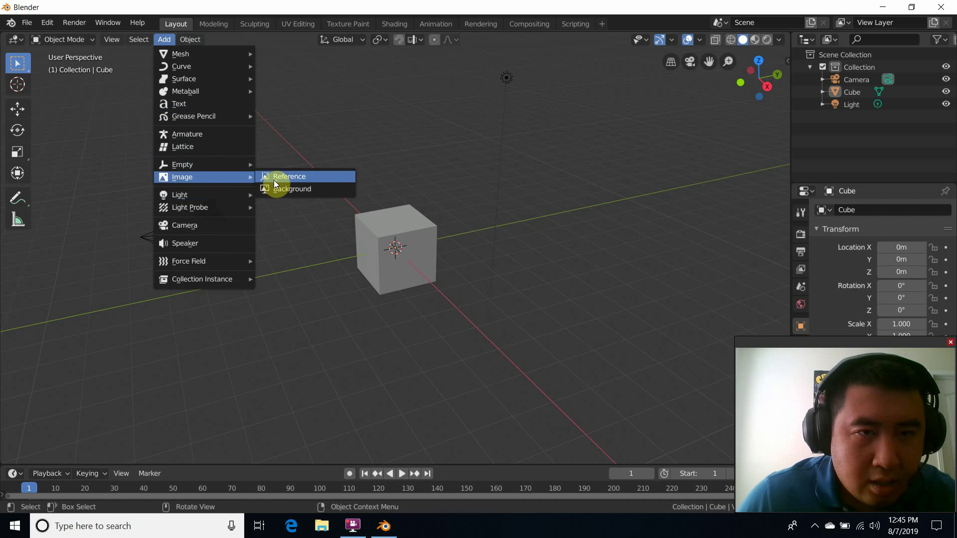
pyautogui.click(274, 179)
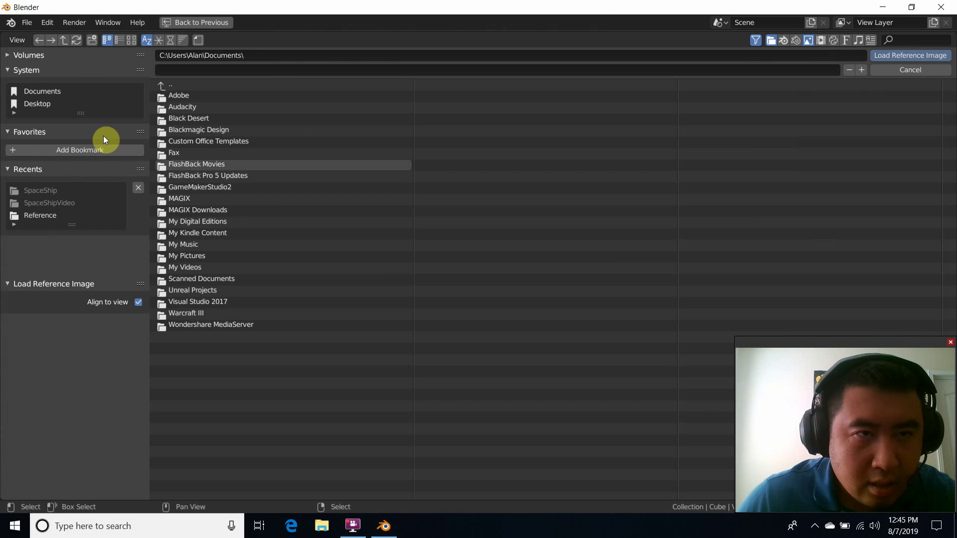
pyautogui.click(38, 104)
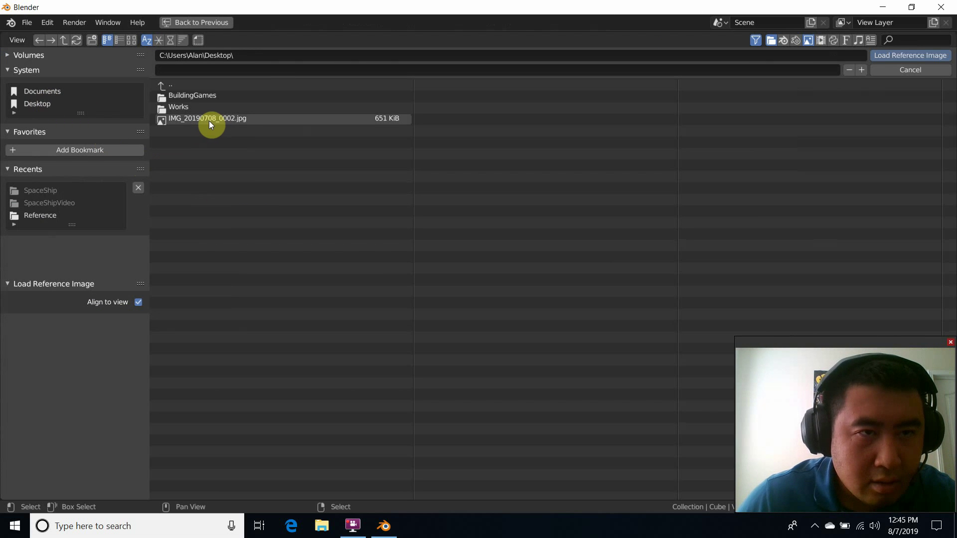
pyautogui.doubleClick(200, 120)
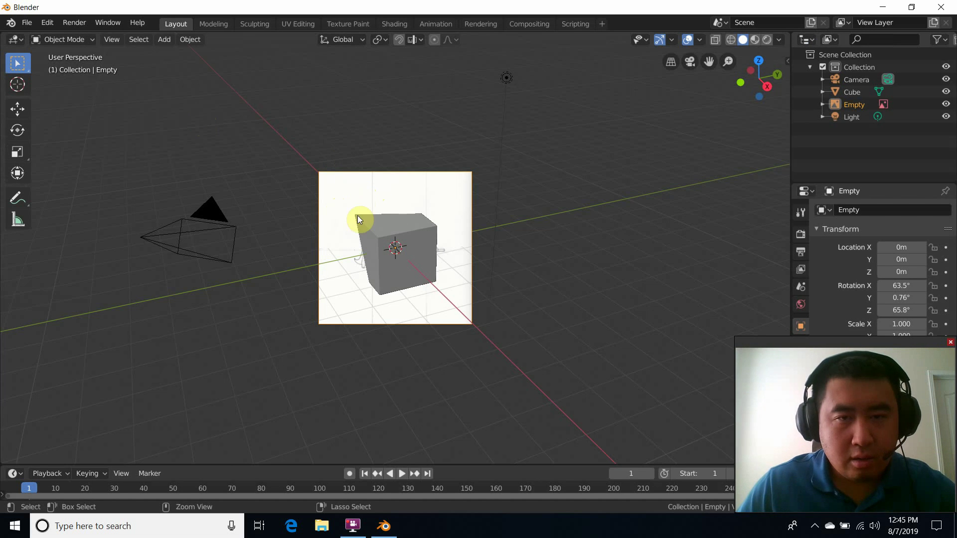
pyautogui.hotkey('ctrl', 'z')
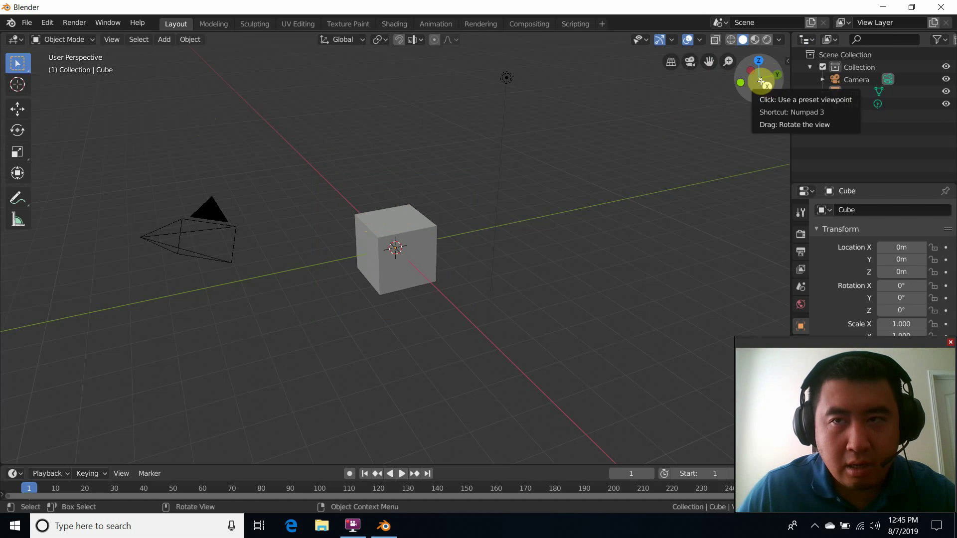
# - Add IMG_20190708_0002.jpg as a reference image aligned to the top view, and set the viewport shading to Wireframe
pyautogui.click(757, 59)
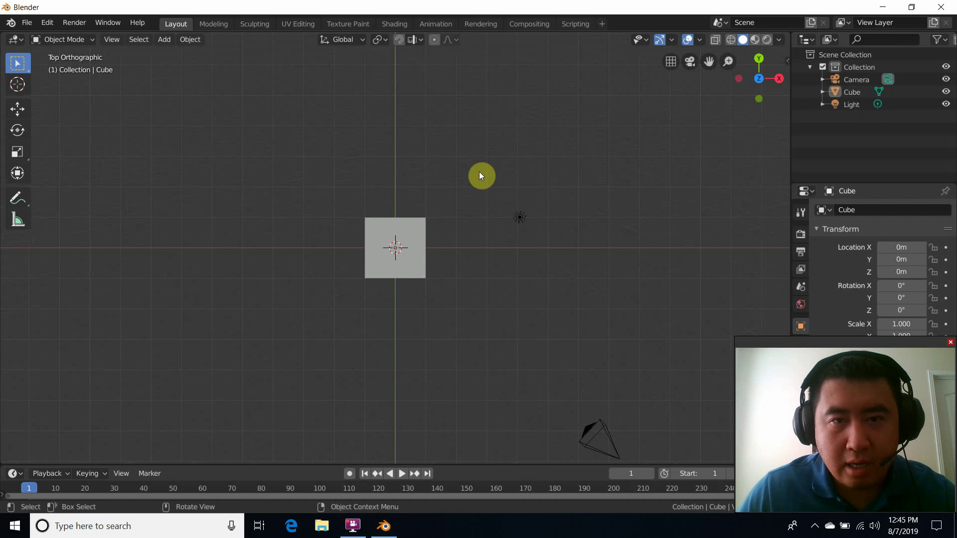
pyautogui.click(164, 40)
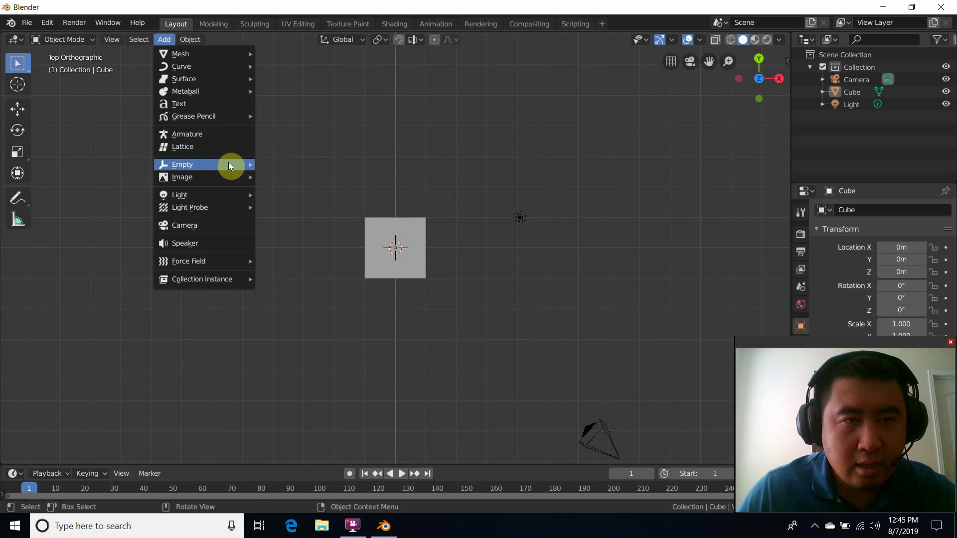
pyautogui.moveTo(225, 178)
pyautogui.click(286, 178)
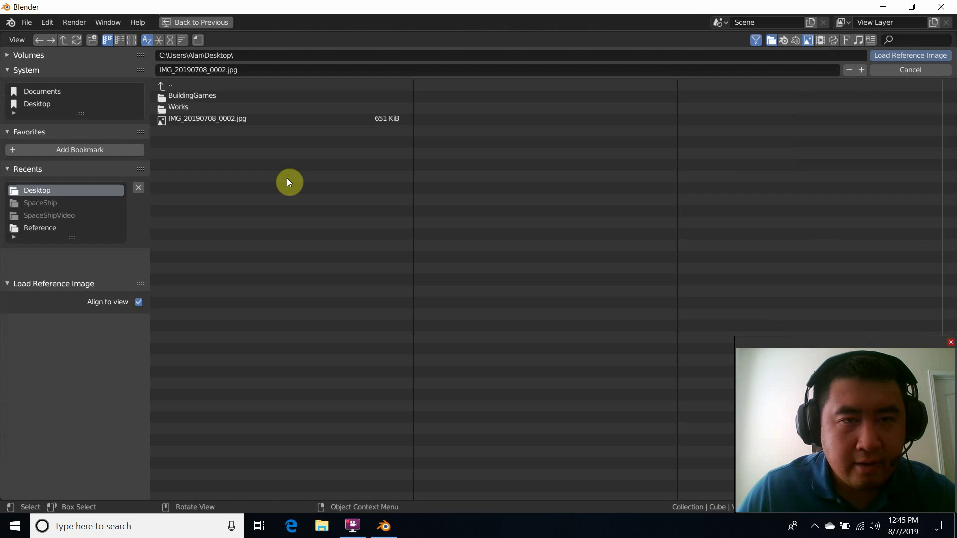
pyautogui.click(234, 118)
pyautogui.doubleClick(234, 118)
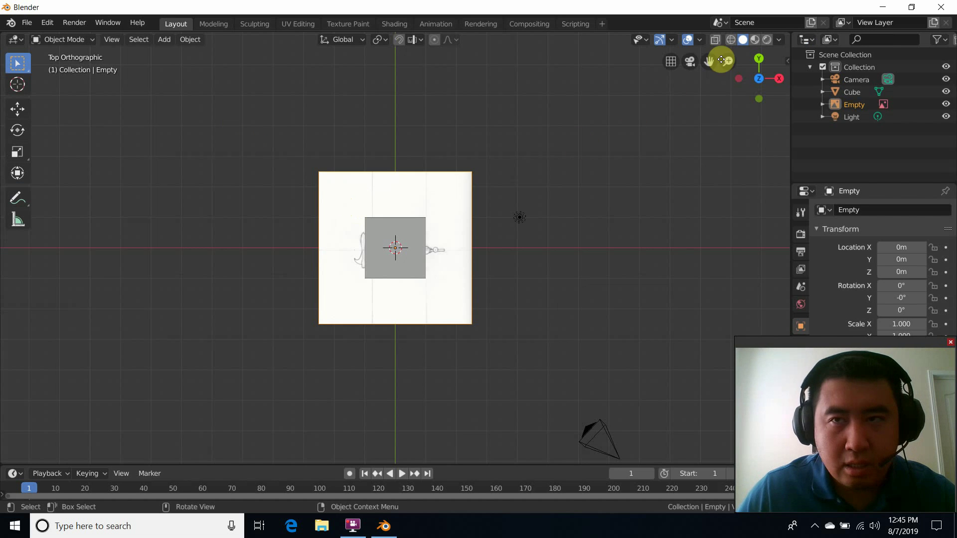
pyautogui.click(732, 39)
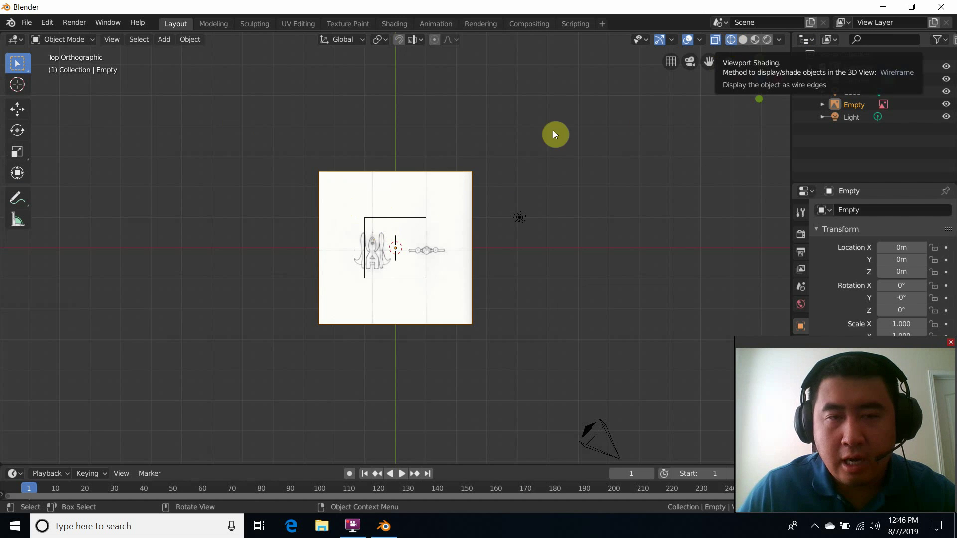
# - Move the reference image to about X 0.748 m, Y 0.072 m, centring the ship's top-view drawing on the world origin
pyautogui.click(420, 200)
pyautogui.scroll(7, 420, 202)
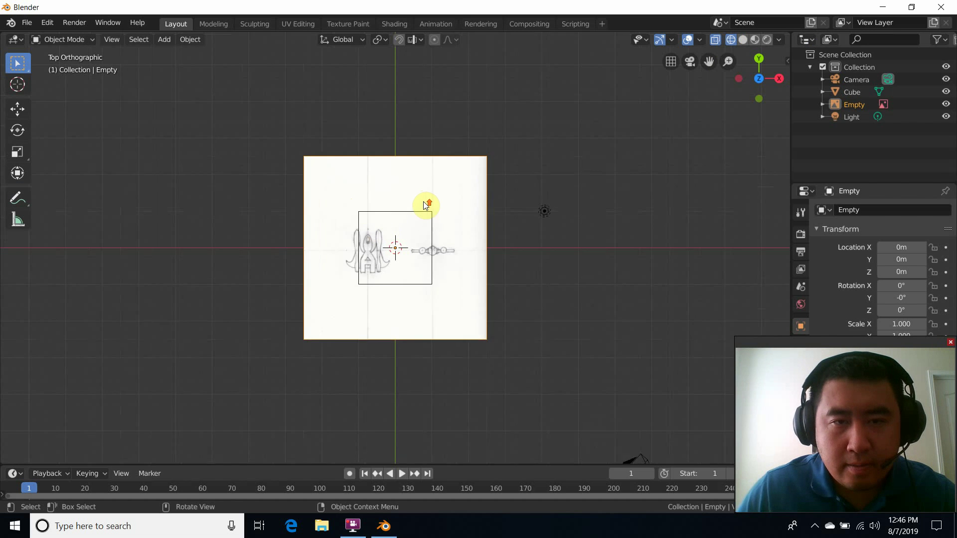
pyautogui.scroll(-2, 422, 204)
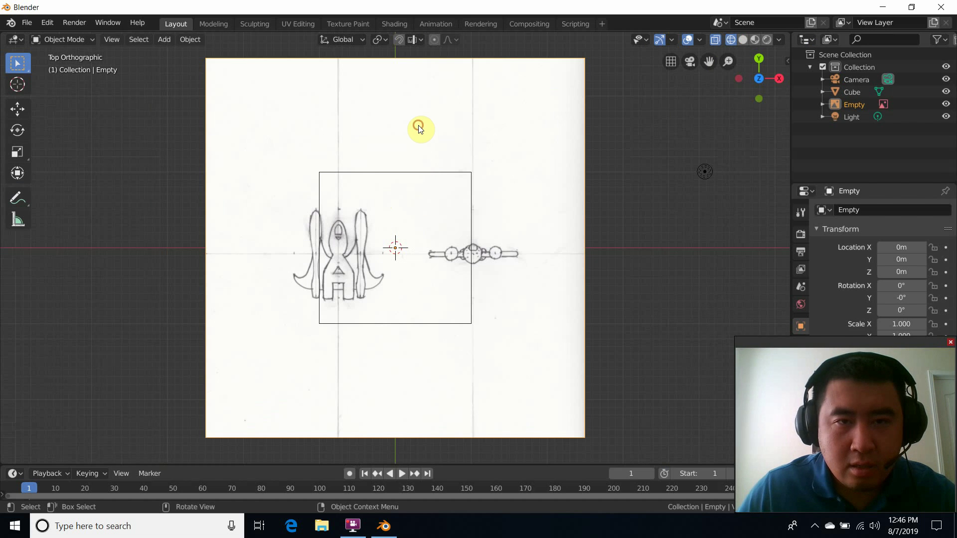
pyautogui.click(18, 110)
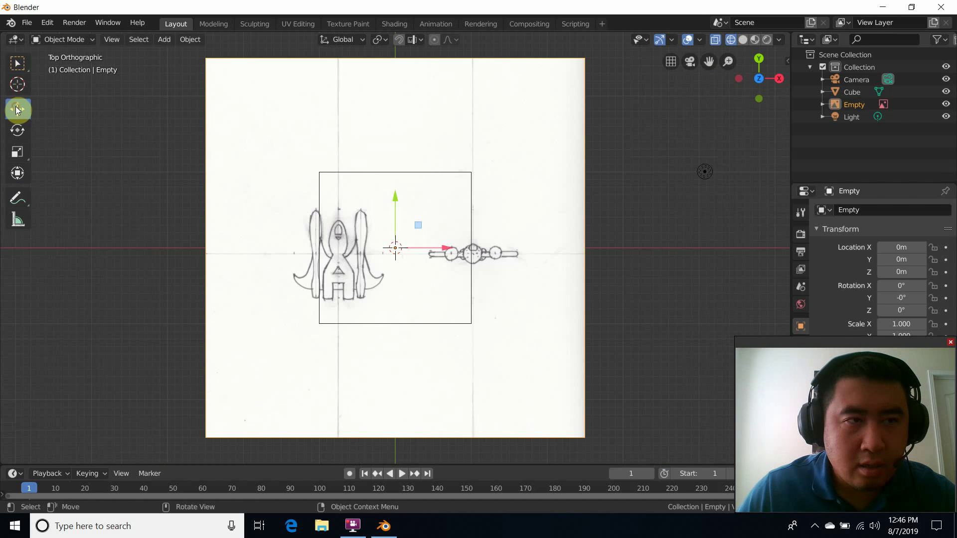
pyautogui.moveTo(449, 249); pyautogui.dragTo(504, 259)
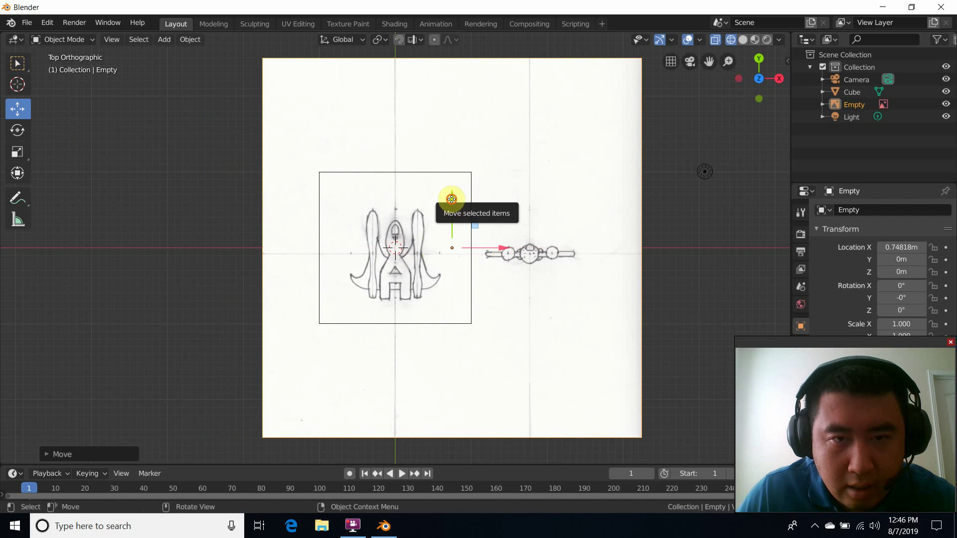
pyautogui.moveTo(451, 199); pyautogui.dragTo(451, 192)
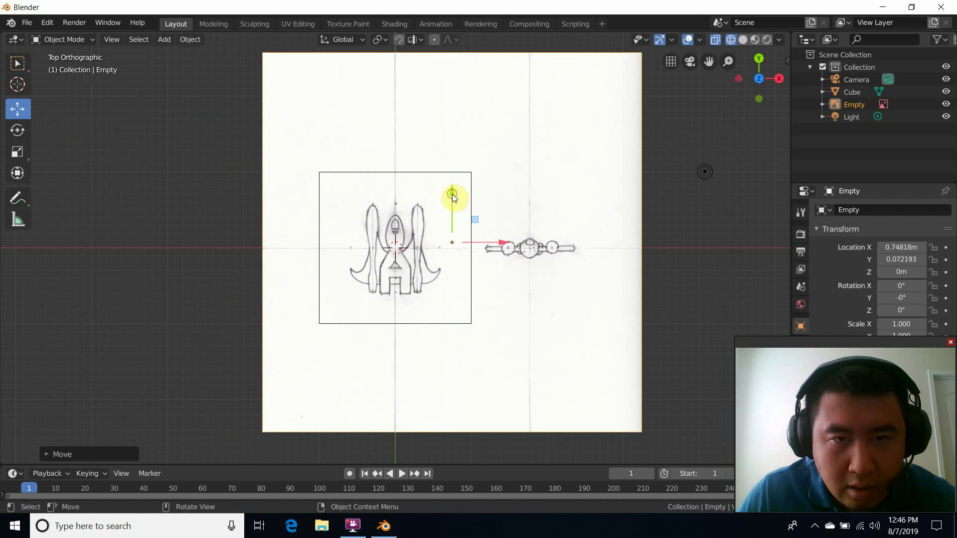
pyautogui.click(669, 205)
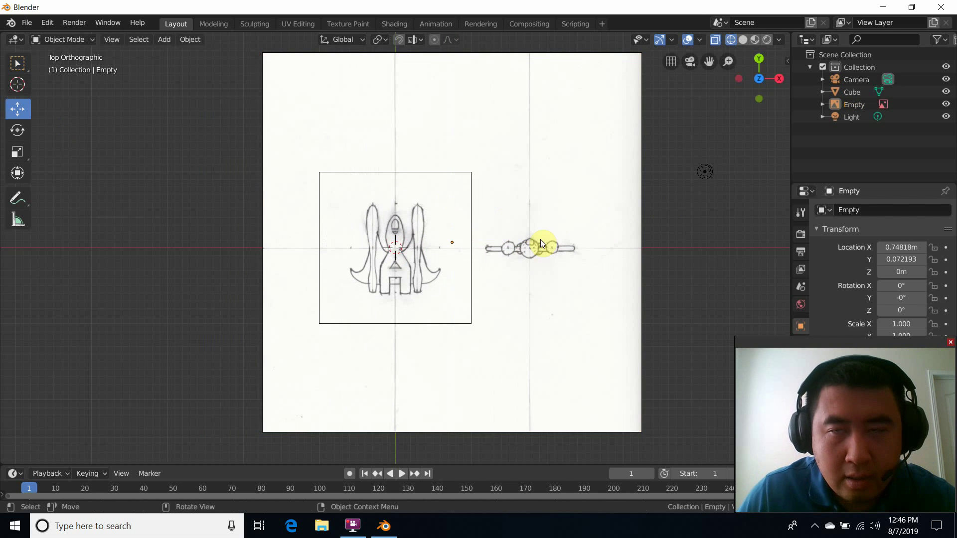
# - Hide the default cube in the viewport
pyautogui.moveTo(557, 232); pyautogui.dragTo(495, 151, button='middle')
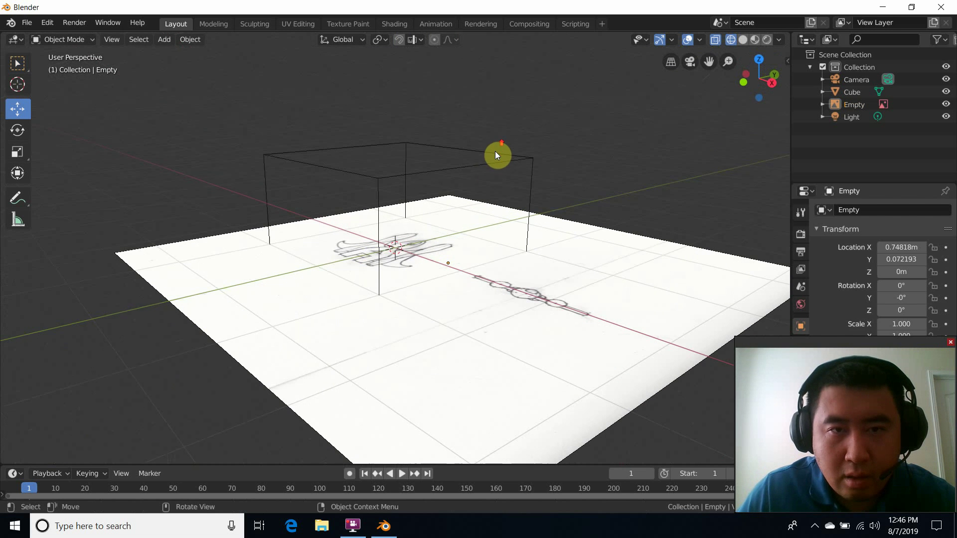
pyautogui.click(484, 165)
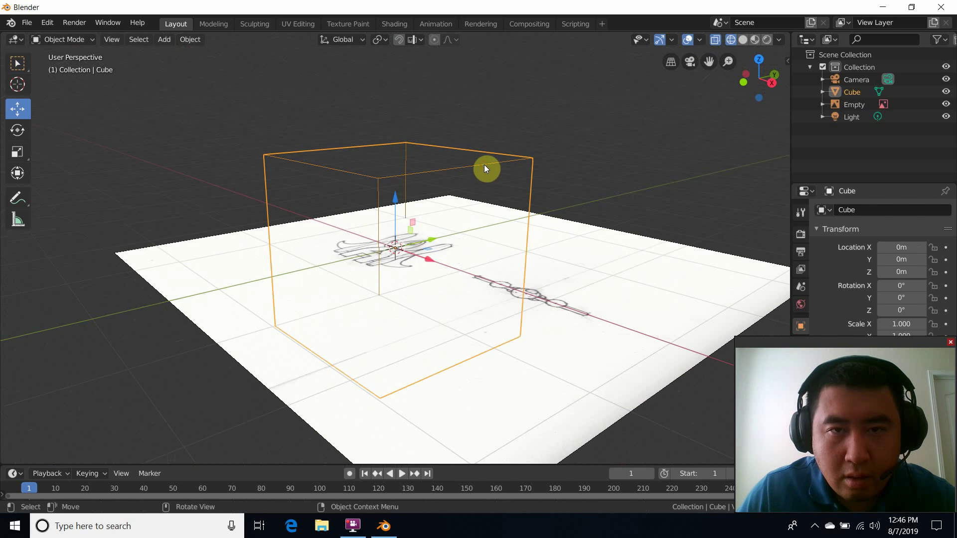
pyautogui.click(946, 92)
# - Lower the reference image below the grid and set its Z location to -2 m
pyautogui.scroll(-5, 490, 227)
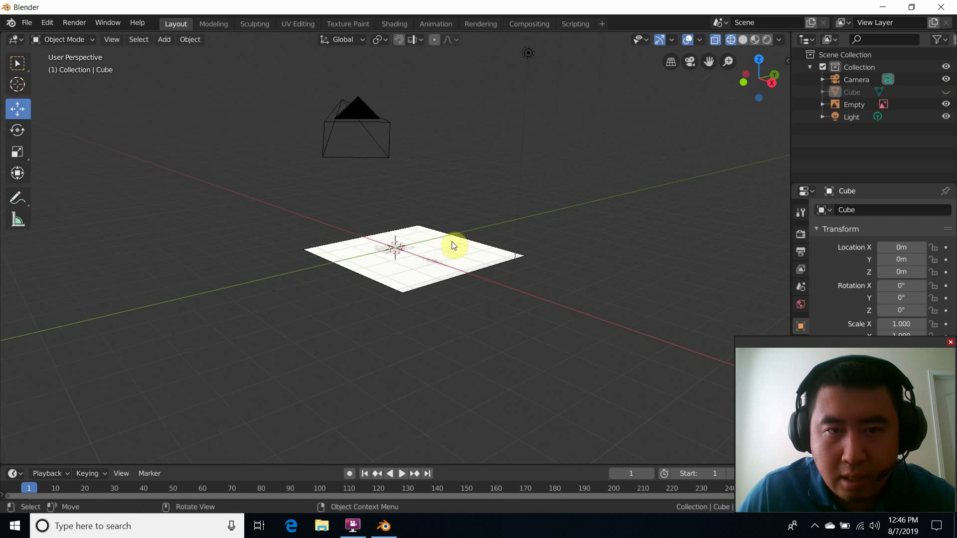
pyautogui.click(426, 244)
pyautogui.moveTo(413, 207); pyautogui.dragTo(412, 264)
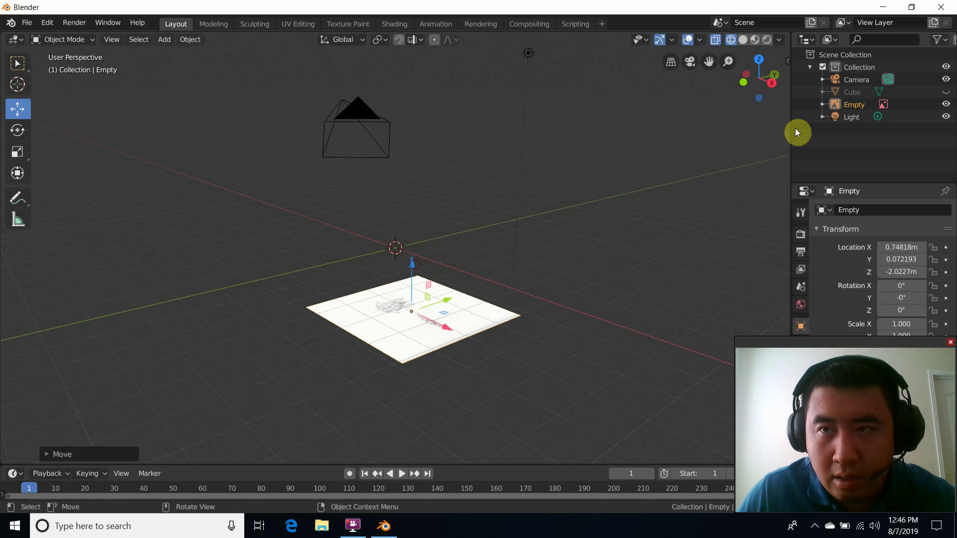
pyautogui.click(787, 64)
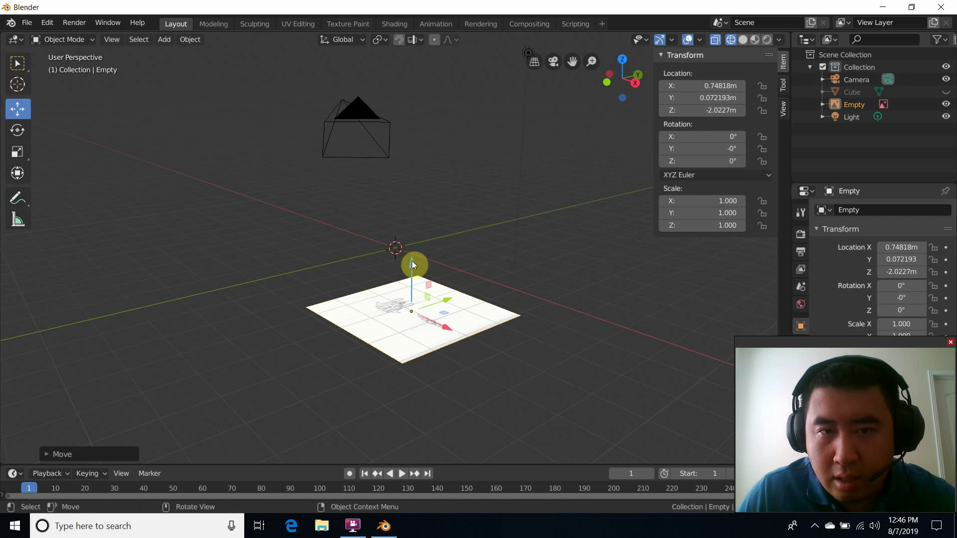
pyautogui.moveTo(412, 261); pyautogui.dragTo(410, 259)
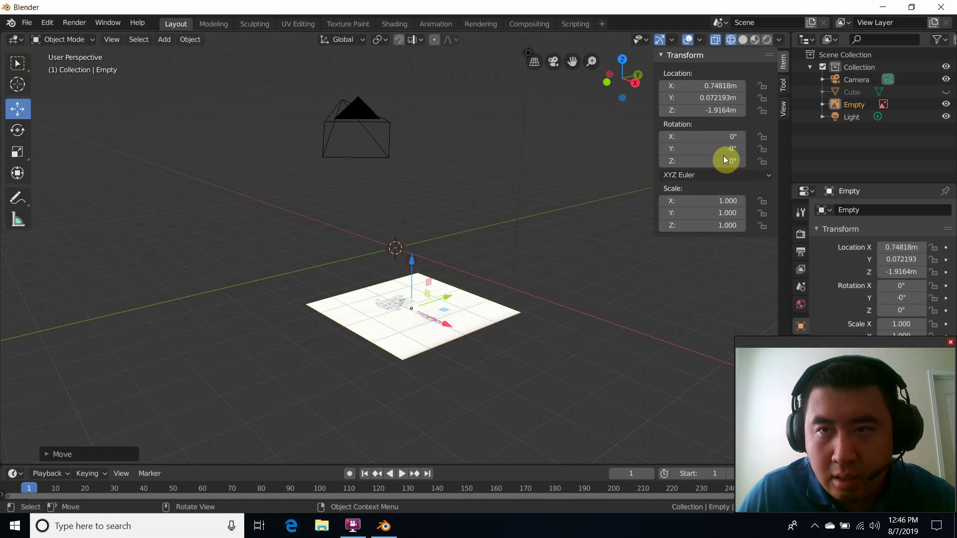
pyautogui.click(717, 110)
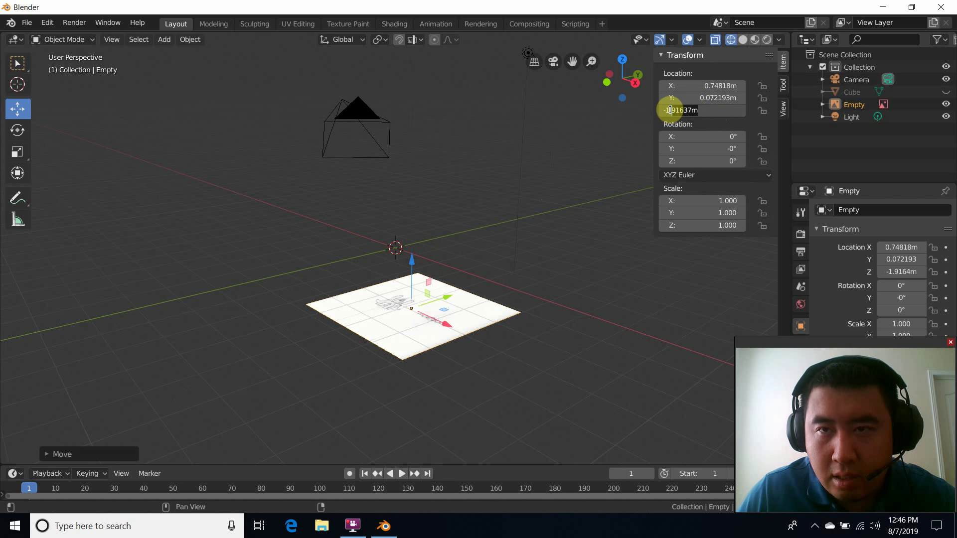
pyautogui.write('-2')
pyautogui.press('Return')
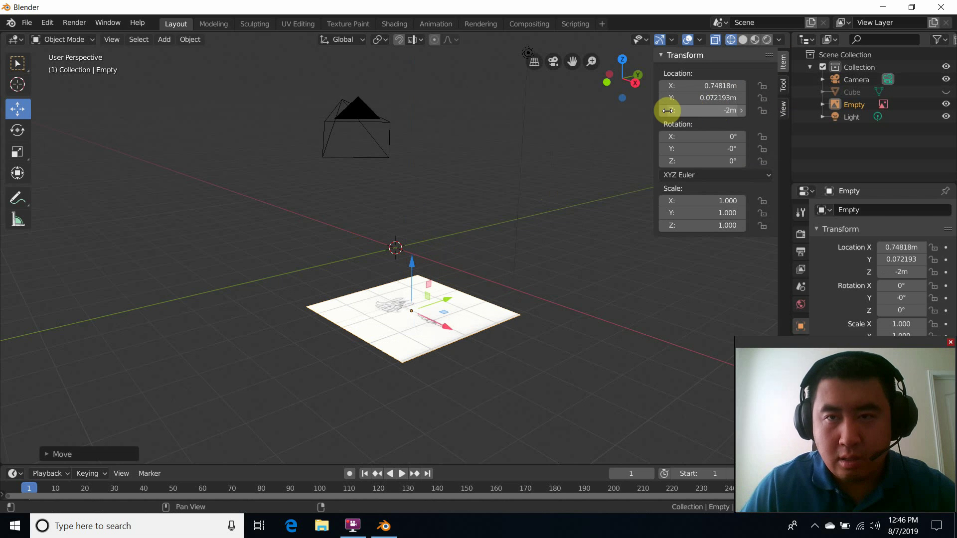
pyautogui.moveTo(463, 284); pyautogui.dragTo(459, 309, button='middle')
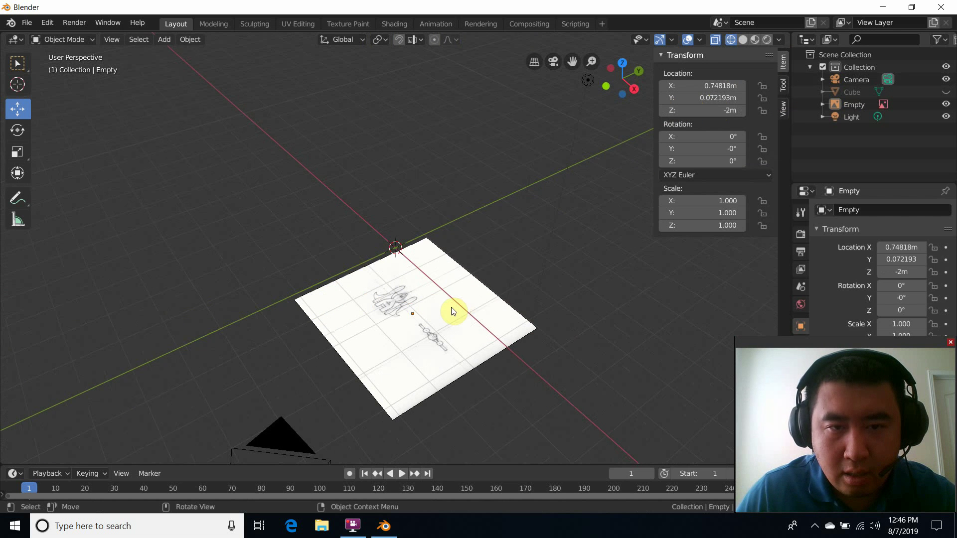
pyautogui.click(439, 311)
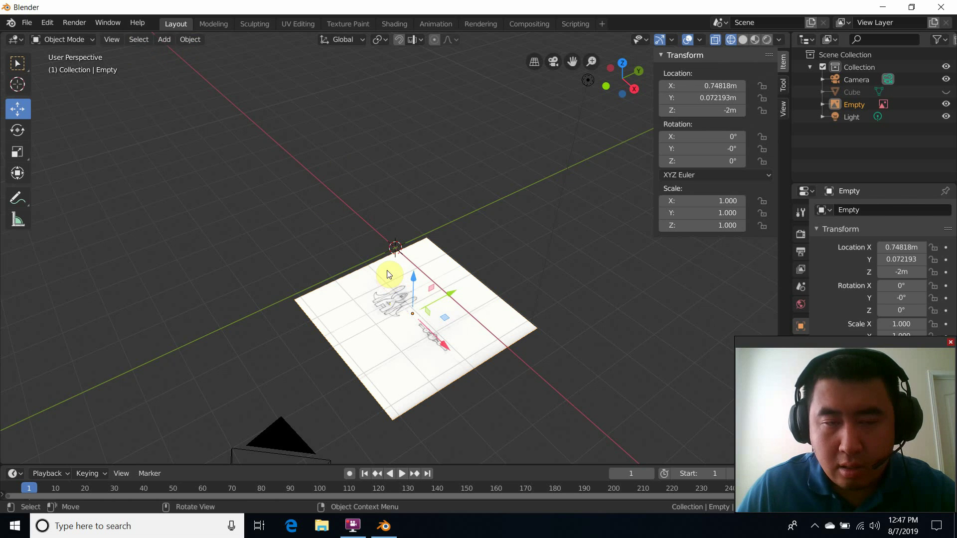
pyautogui.click(167, 40)
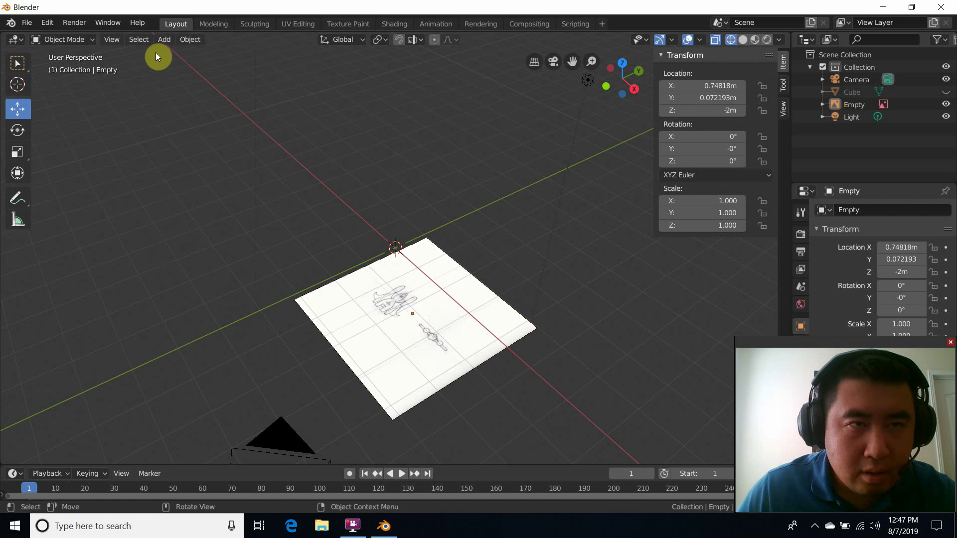
# - Duplicate the reference image and place the copy near the original
pyautogui.click(166, 40)
pyautogui.click(403, 283)
pyautogui.click(189, 40)
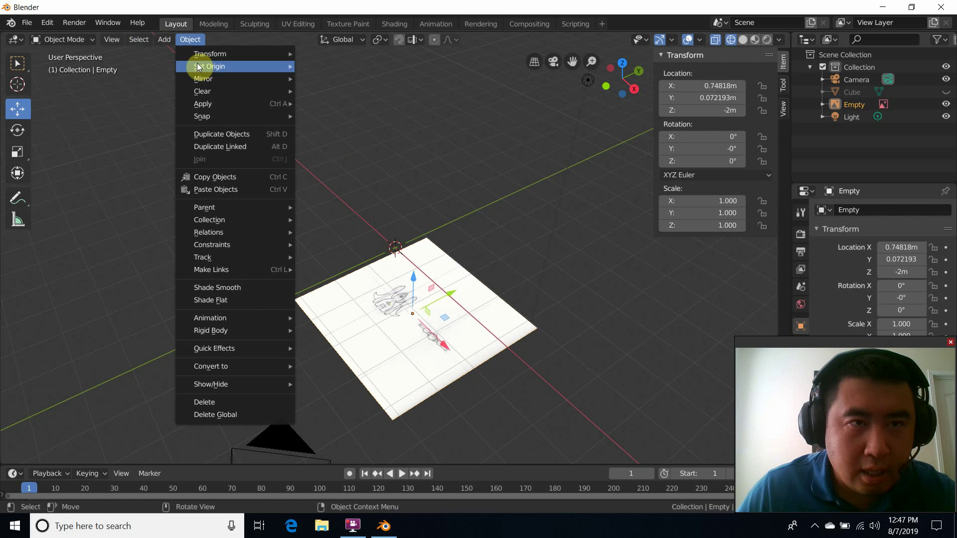
pyautogui.click(230, 134)
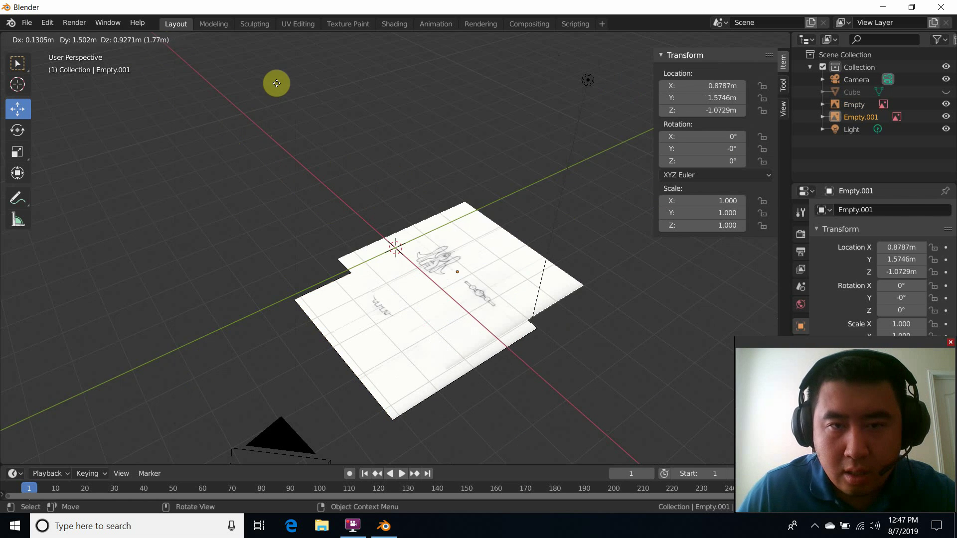
pyautogui.click(237, 126)
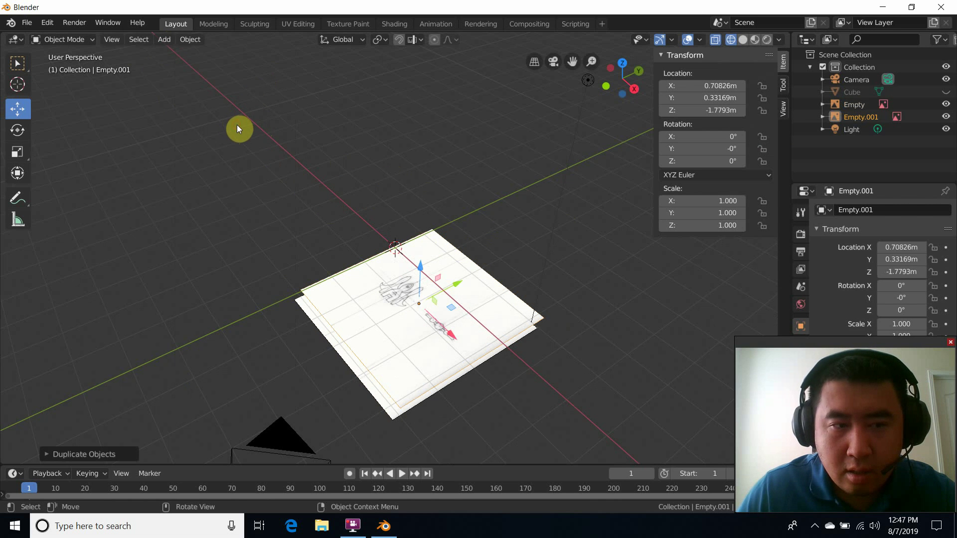
# - Set the duplicate's X, Y and Z move offsets to 0 m so it coincides with the original image
pyautogui.click(47, 453)
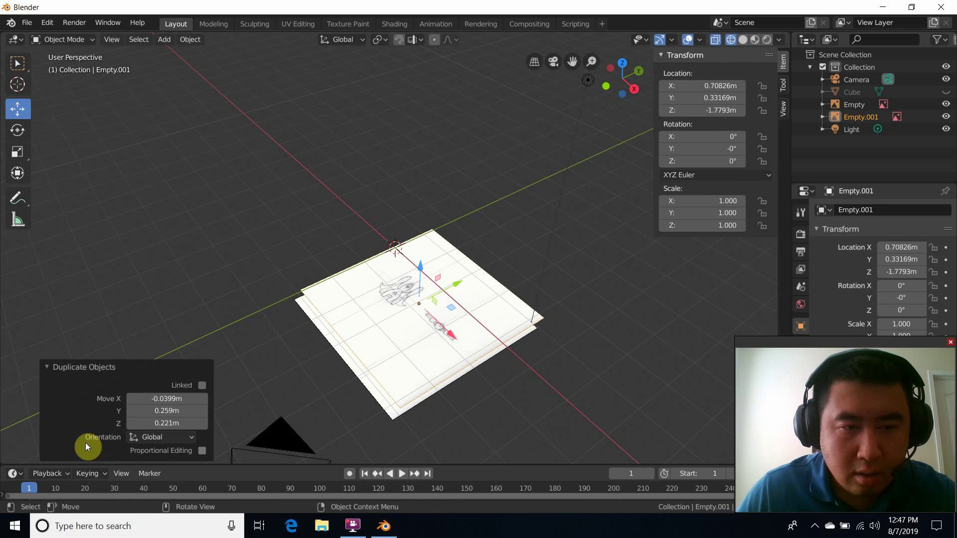
pyautogui.click(166, 398)
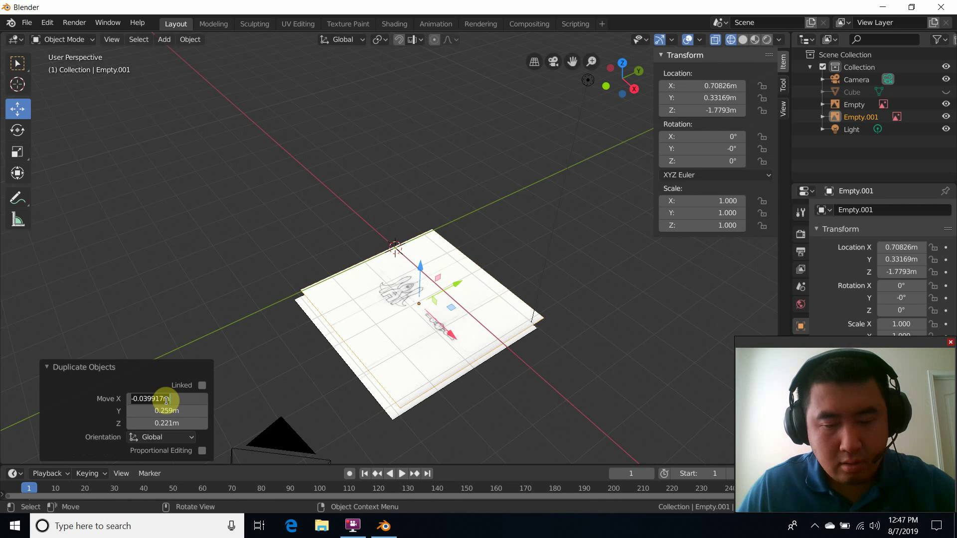
pyautogui.write('0')
pyautogui.press('Tab')
pyautogui.press('Tab')
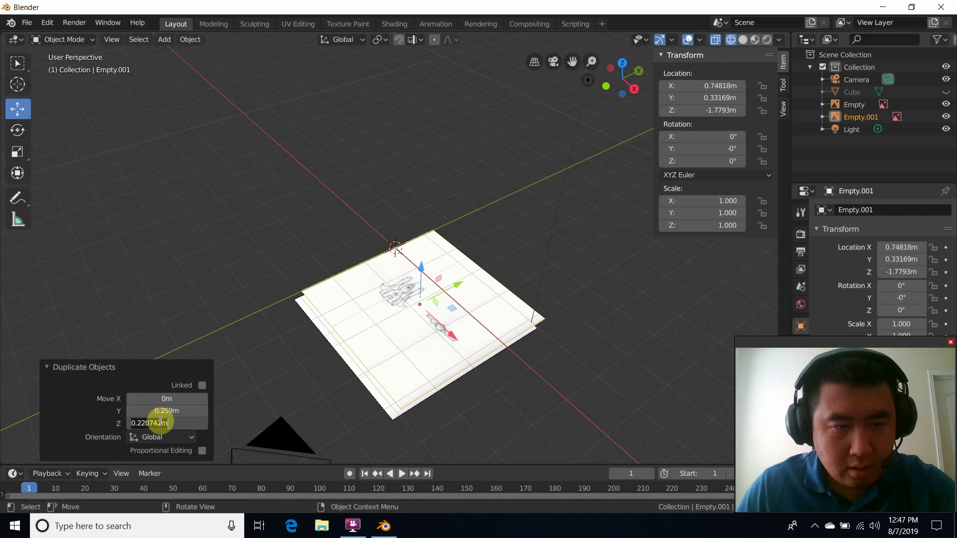
pyautogui.write('0')
pyautogui.press('Return')
pyautogui.click(163, 411)
pyautogui.write('0')
pyautogui.press('Return')
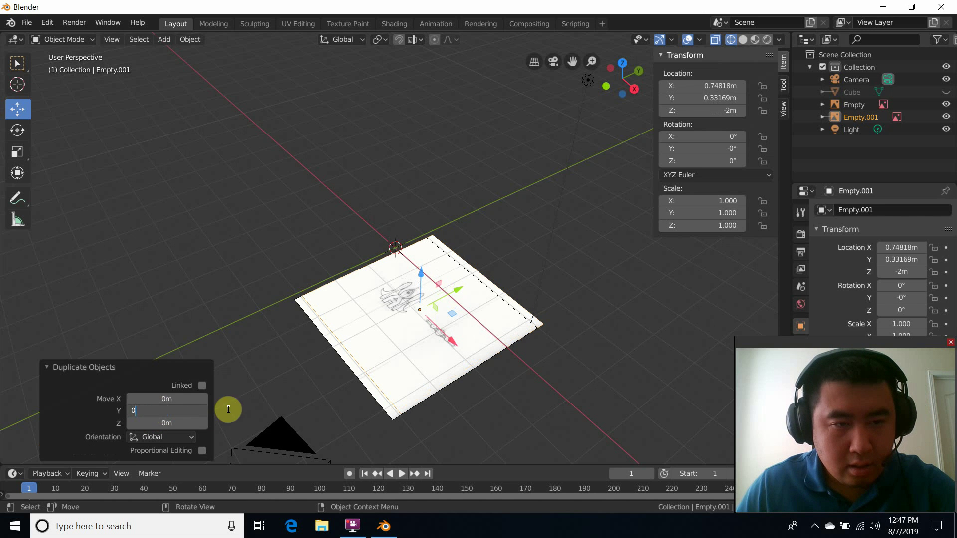
# - Set the duplicated image's X, Y and Z location to 0 m and its Y rotation to 0°
pyautogui.click(706, 87)
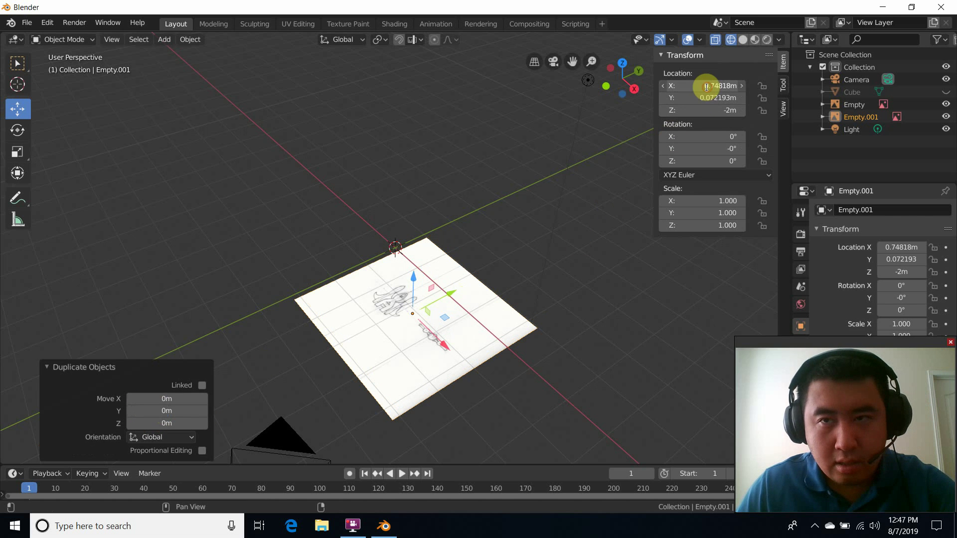
pyautogui.write('0')
pyautogui.press('Return')
pyautogui.click(713, 98)
pyautogui.write('0')
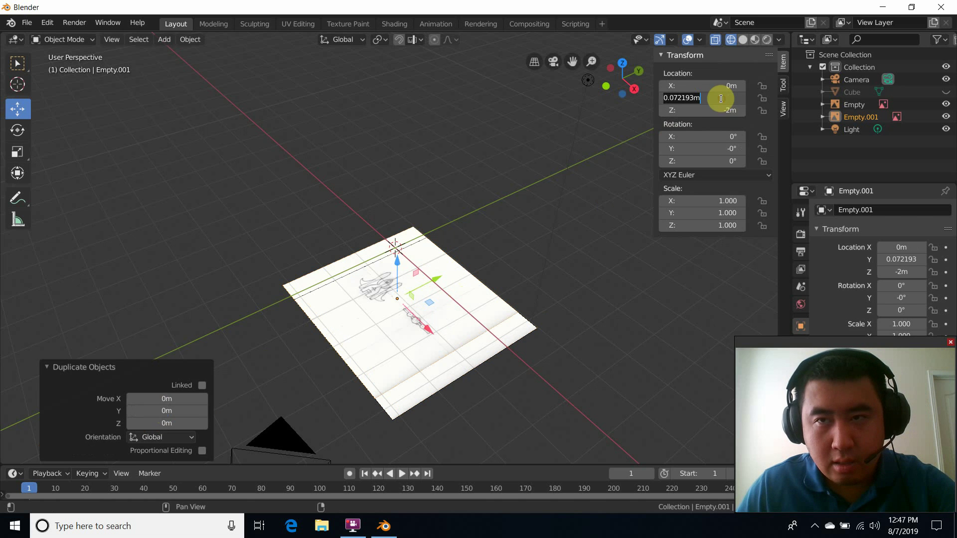
pyautogui.press('Return')
pyautogui.click(726, 111)
pyautogui.write('0')
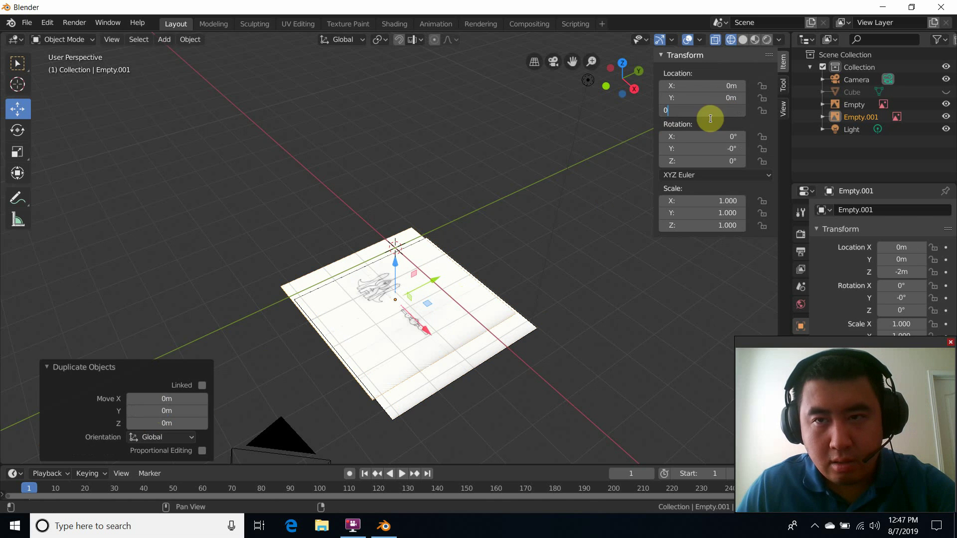
pyautogui.press('Return')
pyautogui.click(730, 149)
pyautogui.write('0')
pyautogui.press('Return')
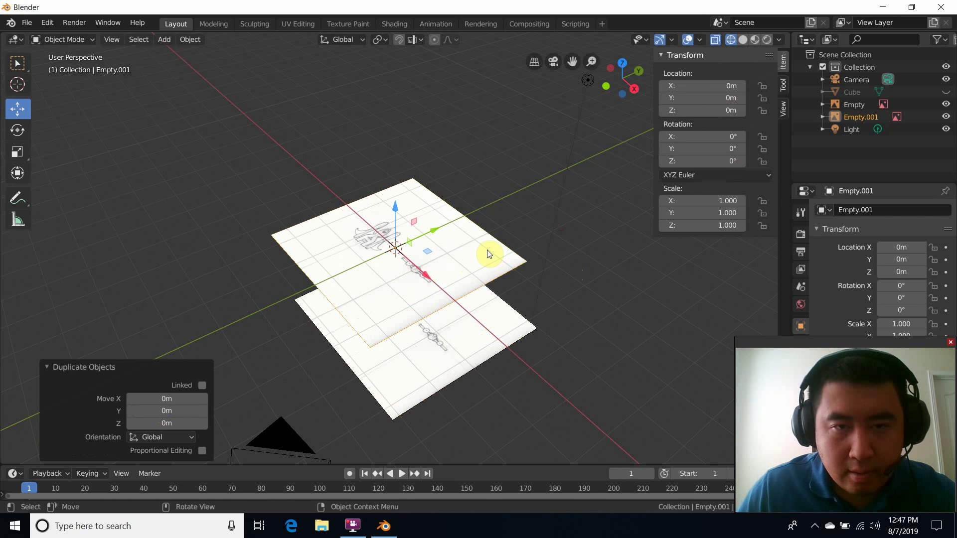
# - Rotate the duplicated image about the Z axis and set its Z rotation to 180°
pyautogui.scroll(2, 483, 252)
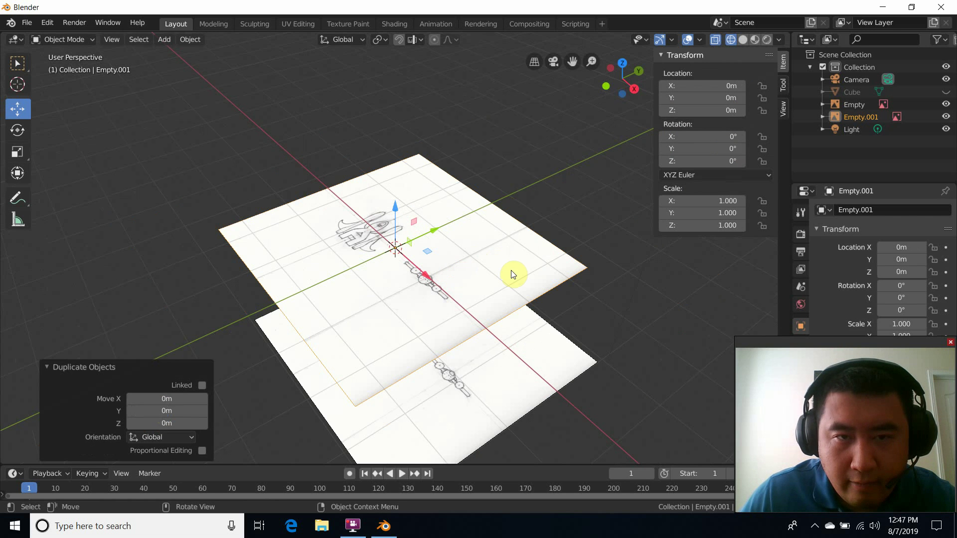
pyautogui.moveTo(513, 274); pyautogui.dragTo(372, 248, button='middle')
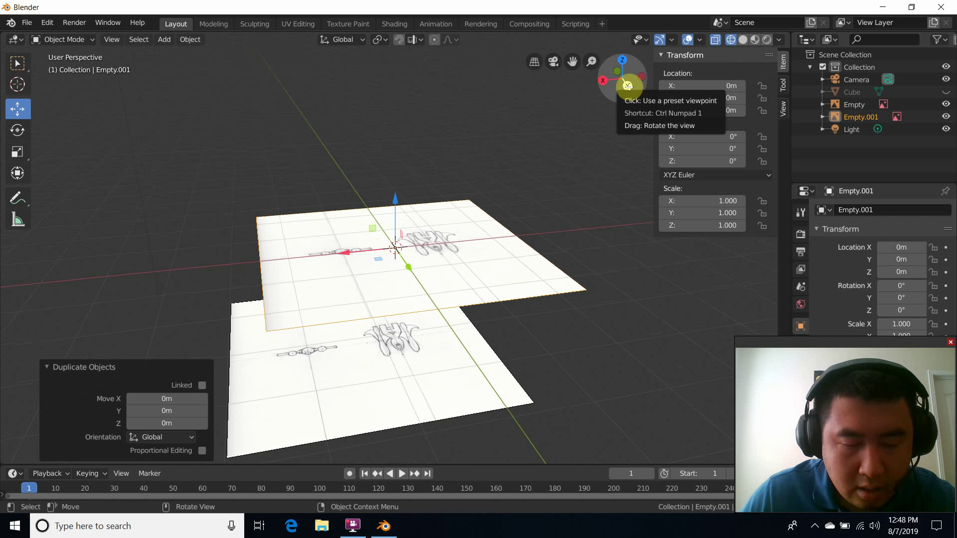
pyautogui.click(470, 218)
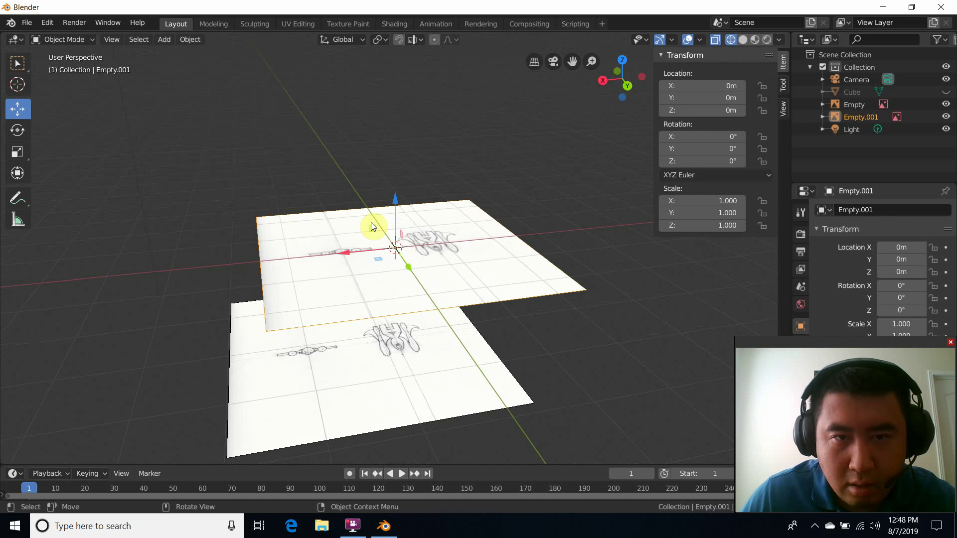
pyautogui.click(25, 138)
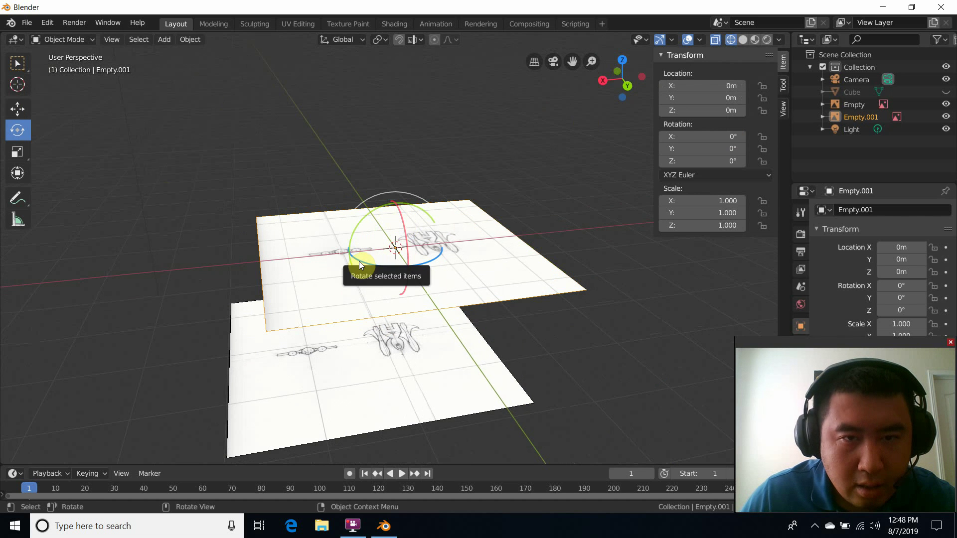
pyautogui.moveTo(359, 261); pyautogui.dragTo(464, 242)
pyautogui.click(726, 162)
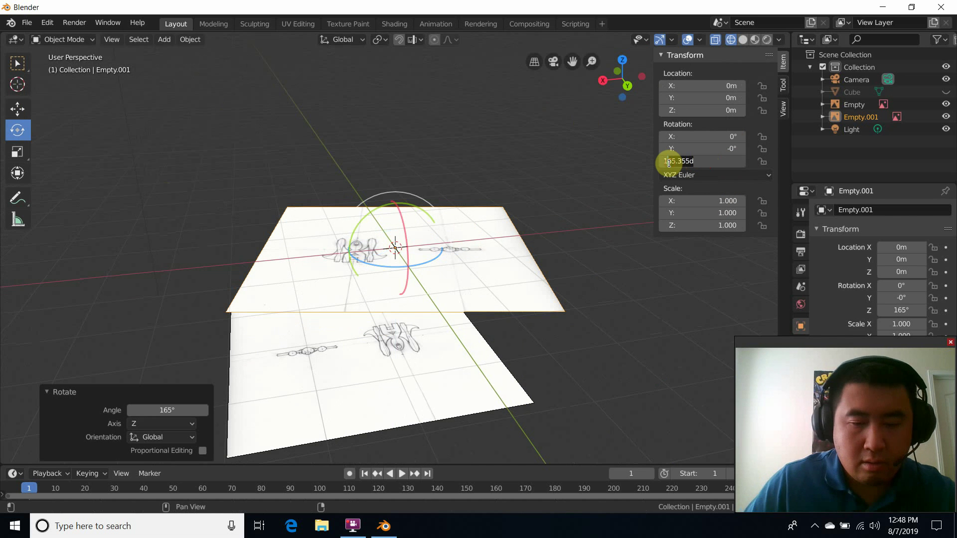
pyautogui.write('180')
pyautogui.press('Return')
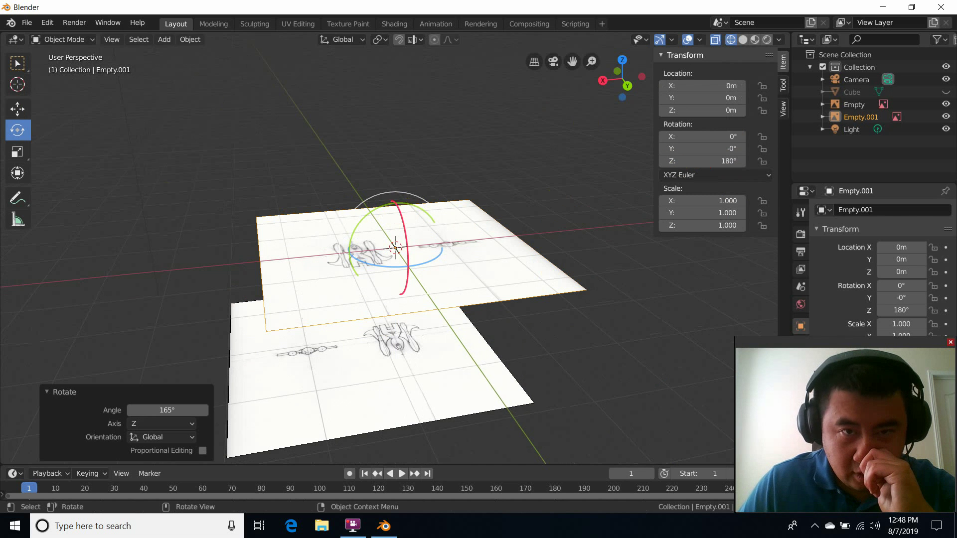
# - Stand the duplicated image upright by rotating it about the X axis and setting its X rotation to 90°
pyautogui.moveTo(403, 229); pyautogui.dragTo(400, 252)
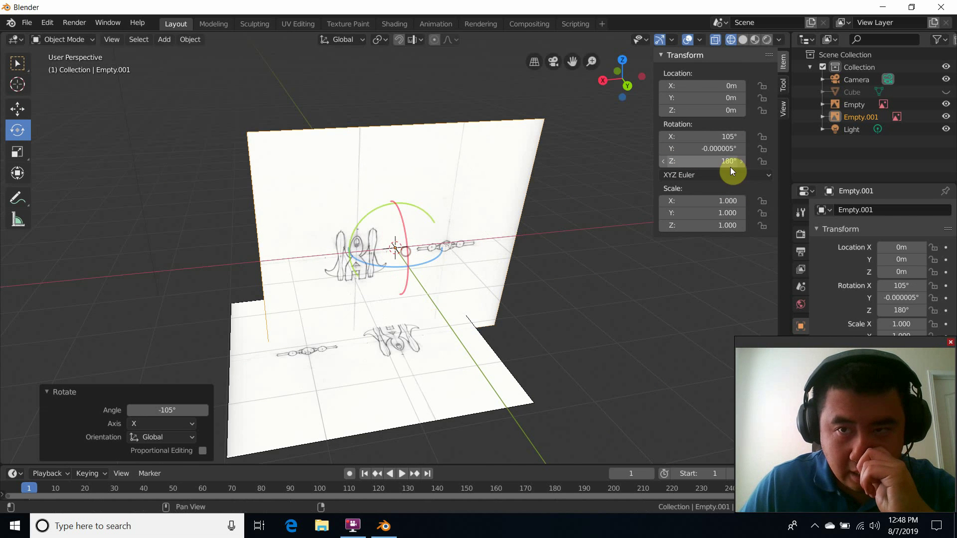
pyautogui.click(726, 138)
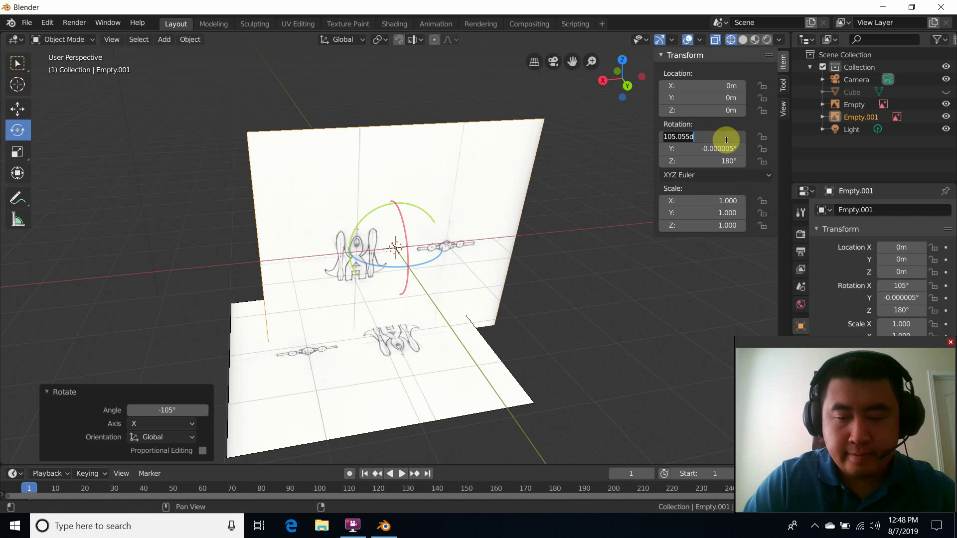
pyautogui.write('90')
pyautogui.press('Return')
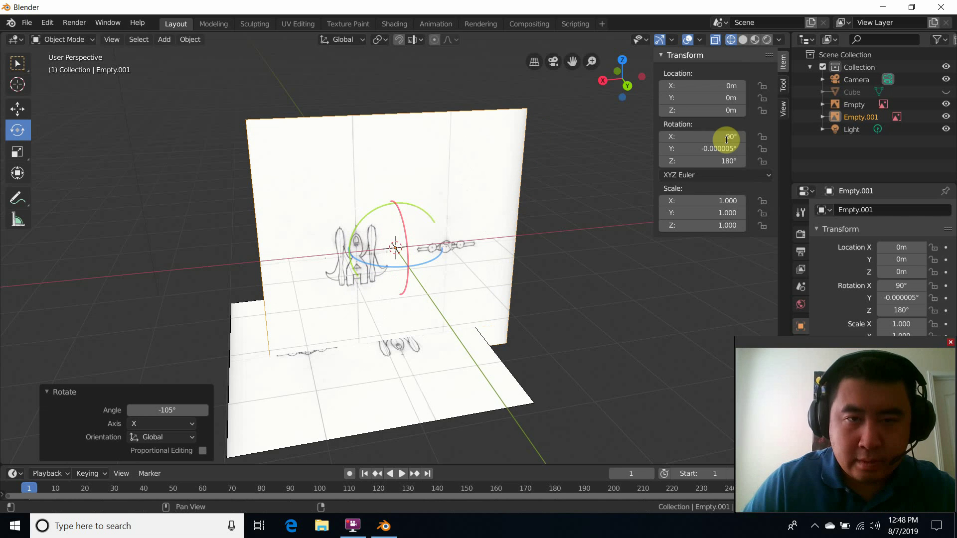
# - In the back view, move the upright image to about X 1.011 m, Z 0.066 m, centring the ship's narrow end-on drawing on the world origin
pyautogui.click(17, 116)
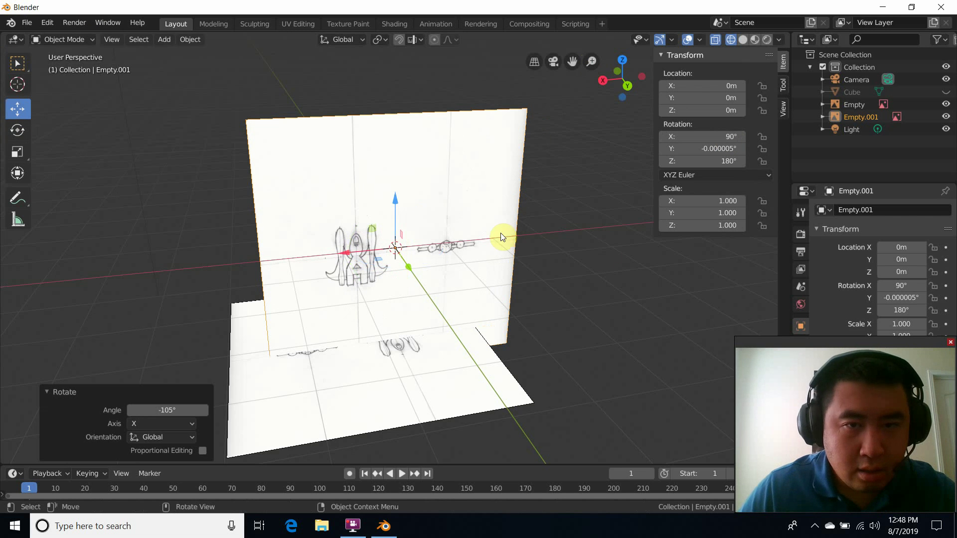
pyautogui.click(627, 85)
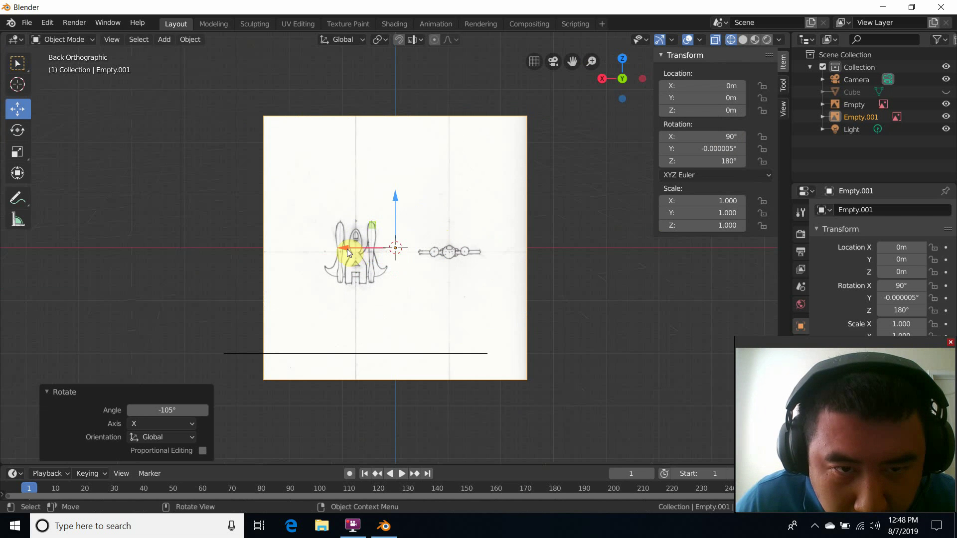
pyautogui.moveTo(344, 249); pyautogui.dragTo(293, 244)
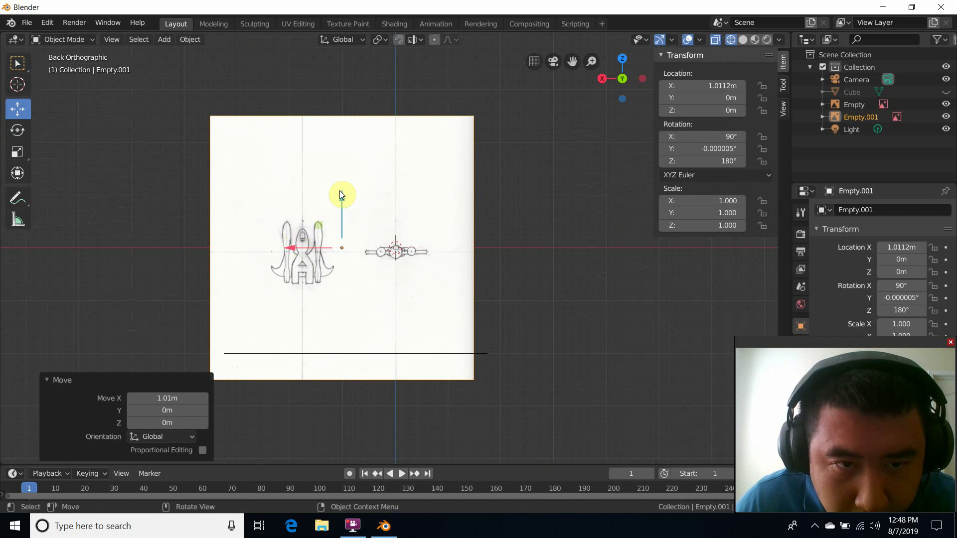
pyautogui.moveTo(342, 196); pyautogui.dragTo(344, 193)
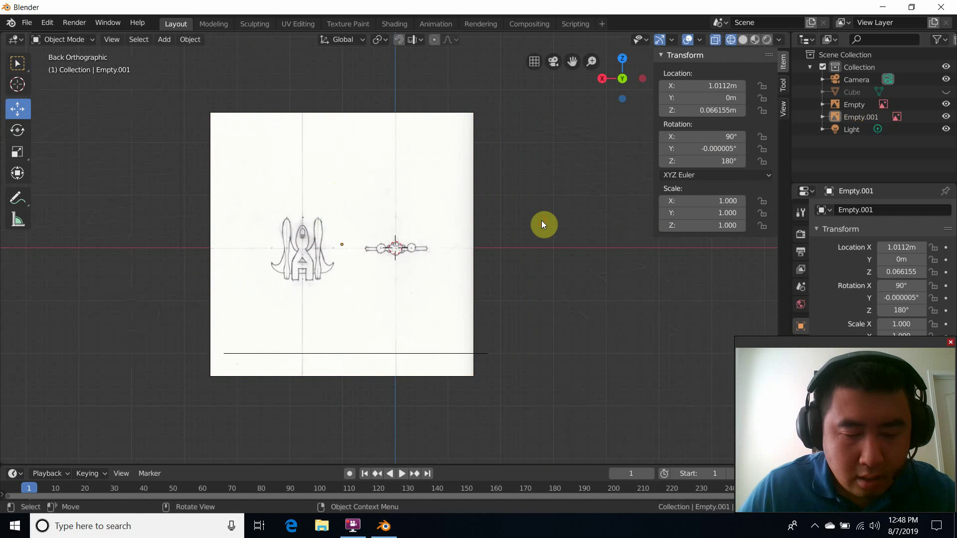
# - Move the upright image back along the Y axis and set its Y location to -2 m
pyautogui.moveTo(444, 207); pyautogui.dragTo(416, 240, button='middle')
pyautogui.click(412, 289)
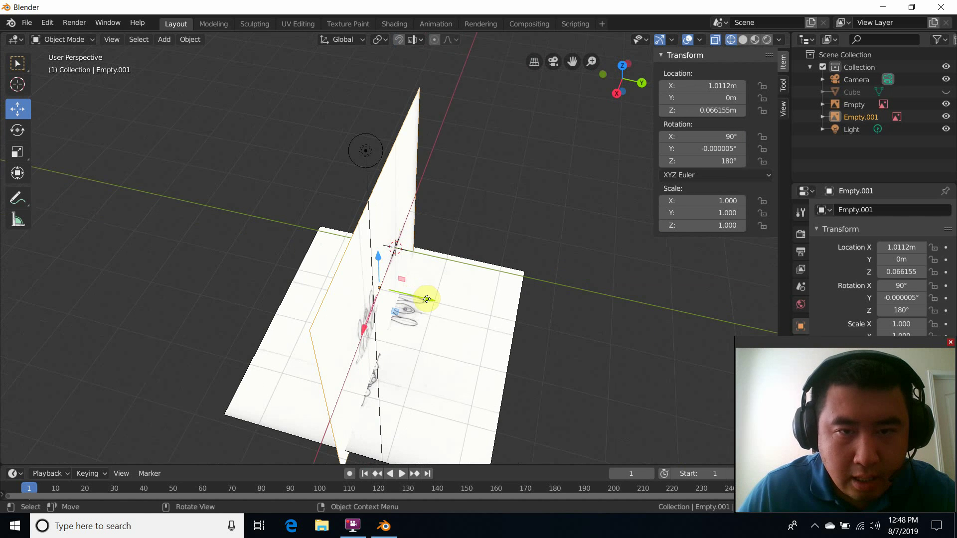
pyautogui.moveTo(427, 299); pyautogui.dragTo(296, 268)
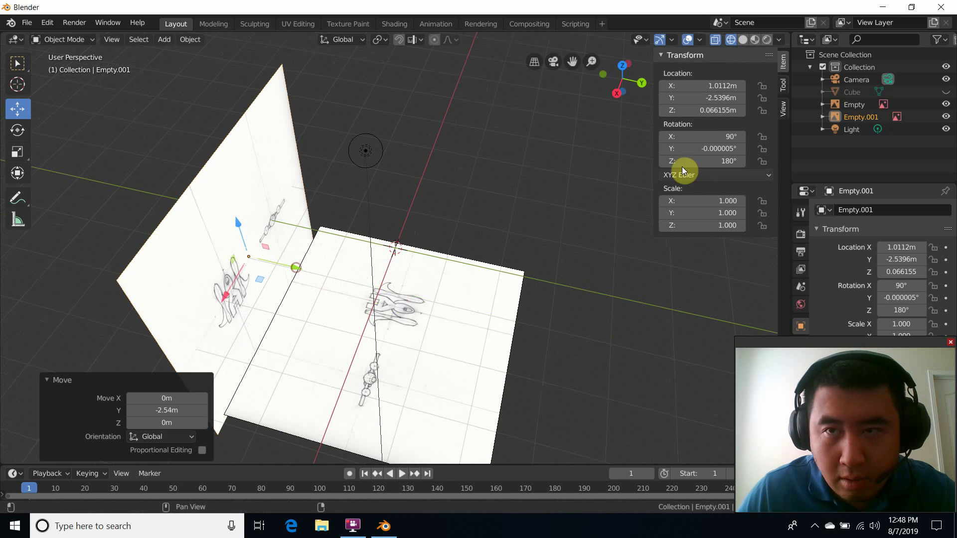
pyautogui.click(717, 98)
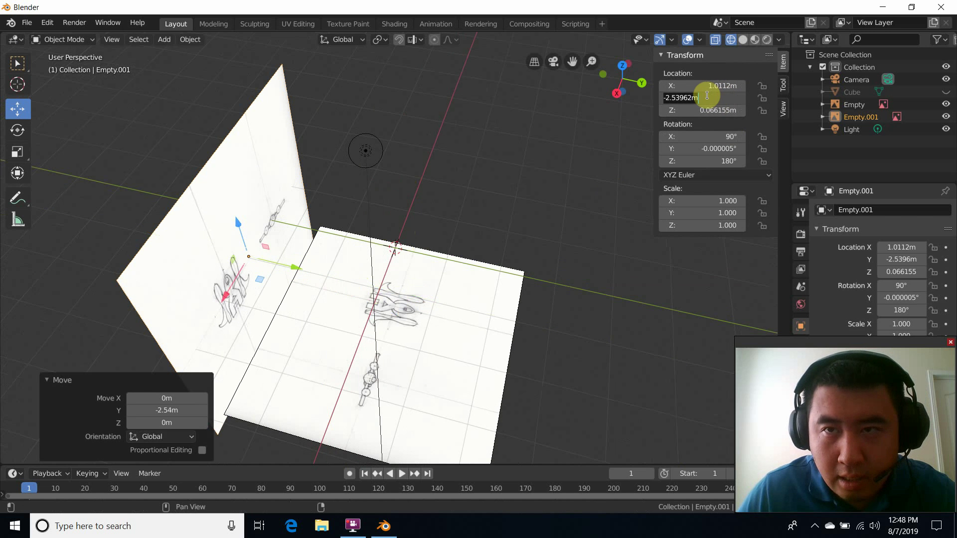
pyautogui.click(668, 98)
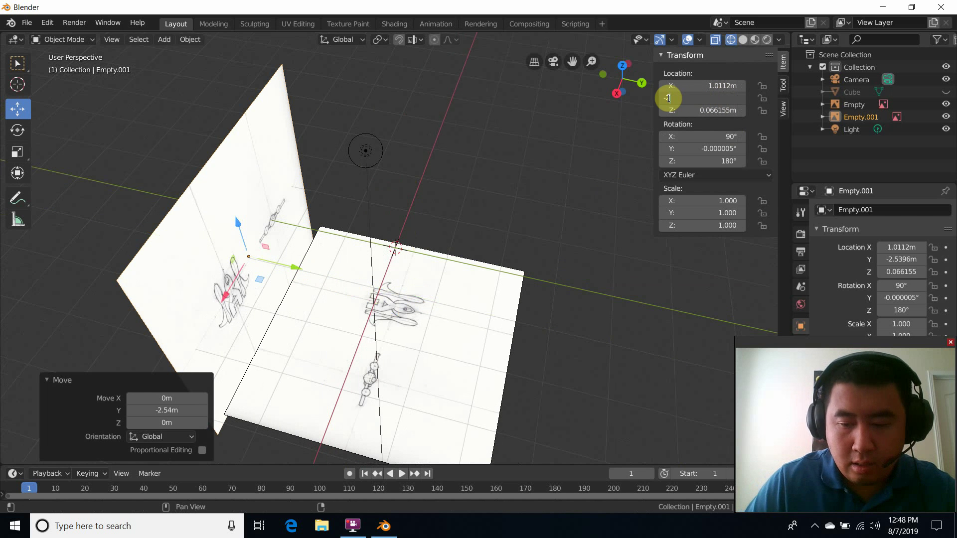
pyautogui.write('-2m')
pyautogui.press('Return')
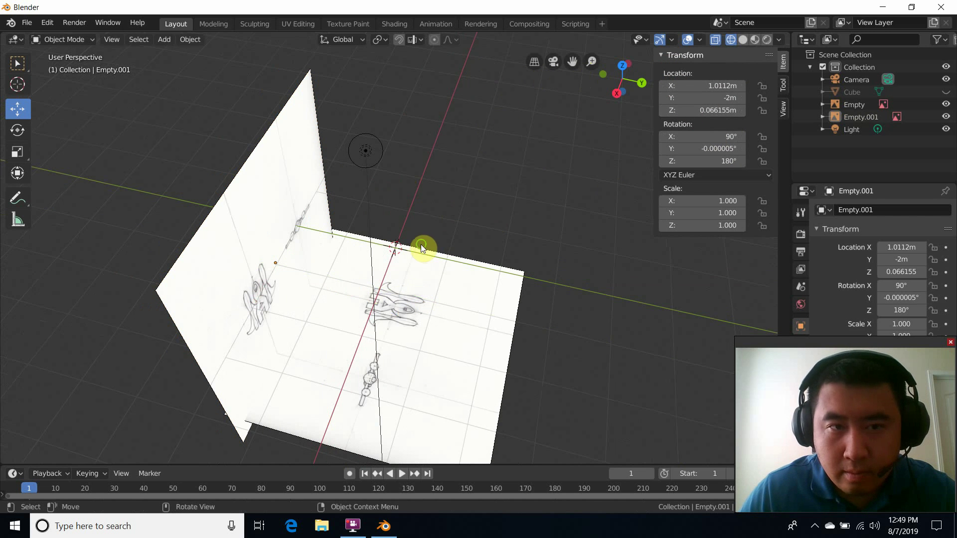
# - Check the images from the back and above, unhide the default cube and set the viewport shading to Solid
pyautogui.moveTo(421, 244); pyautogui.dragTo(564, 128, button='middle')
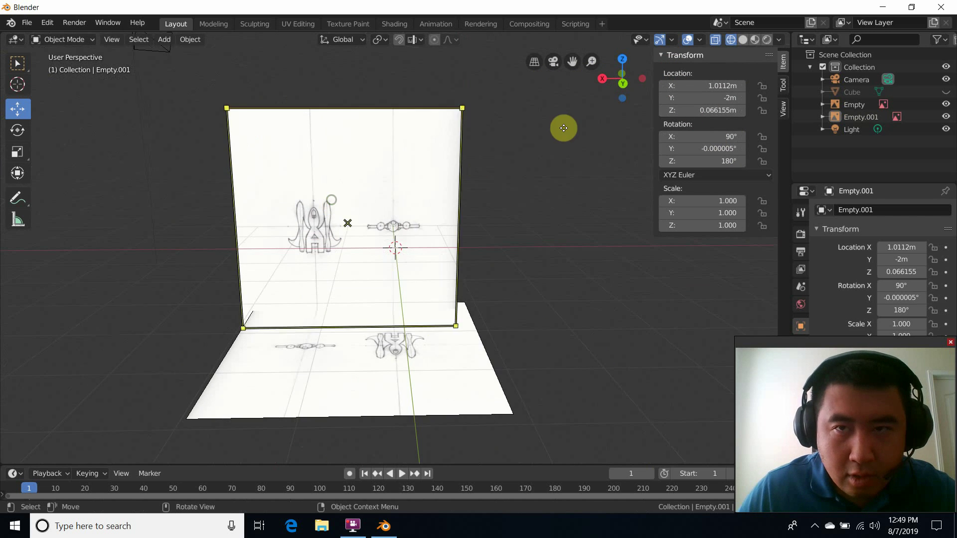
pyautogui.click(623, 83)
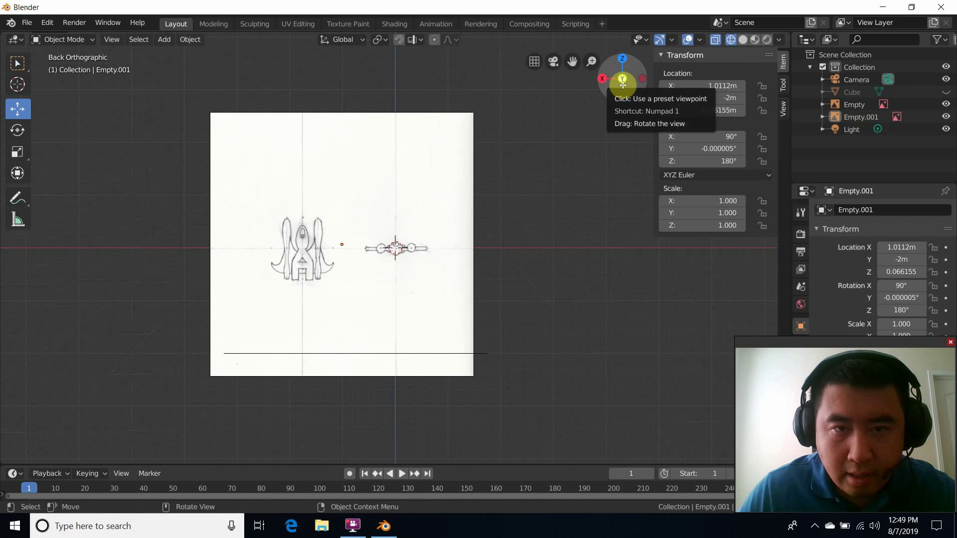
pyautogui.click(622, 58)
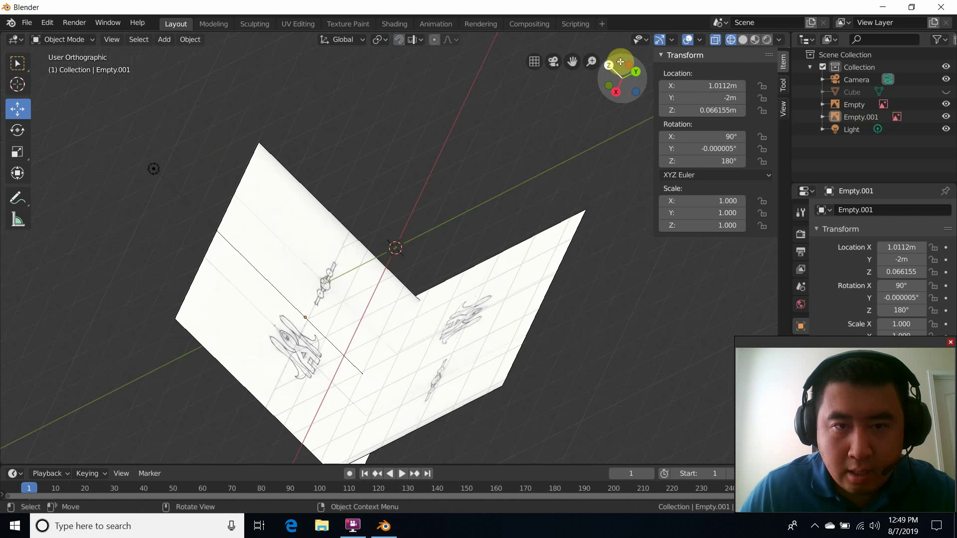
pyautogui.moveTo(567, 219); pyautogui.dragTo(422, 146, button='middle')
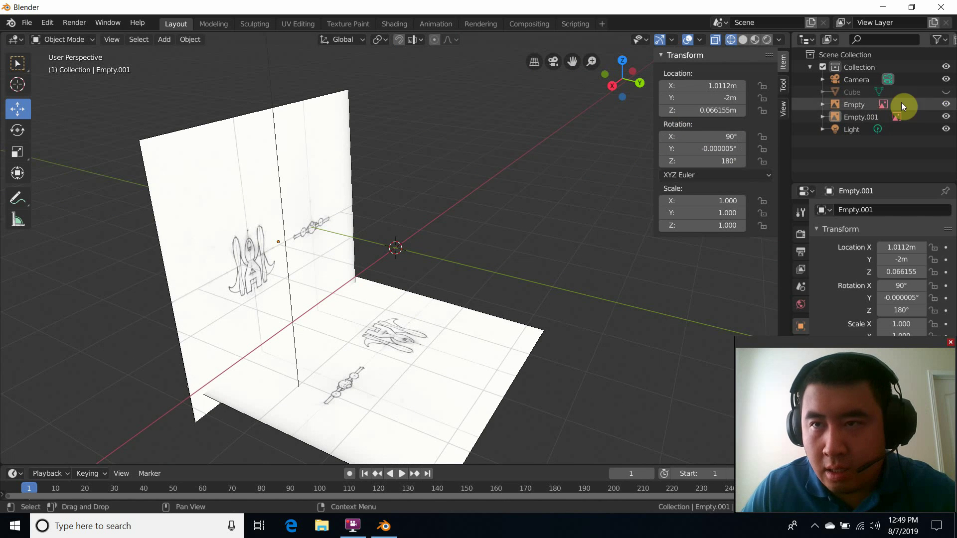
pyautogui.click(946, 91)
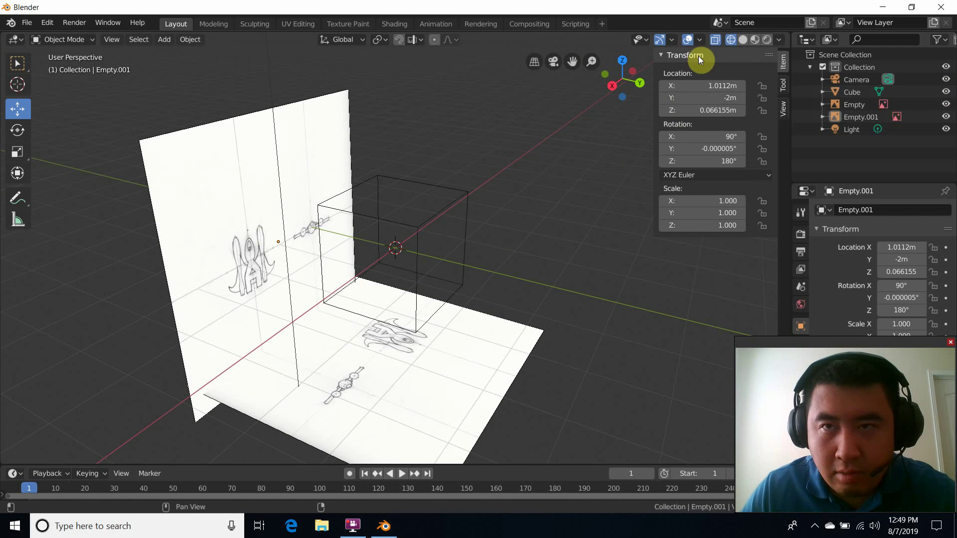
pyautogui.click(743, 40)
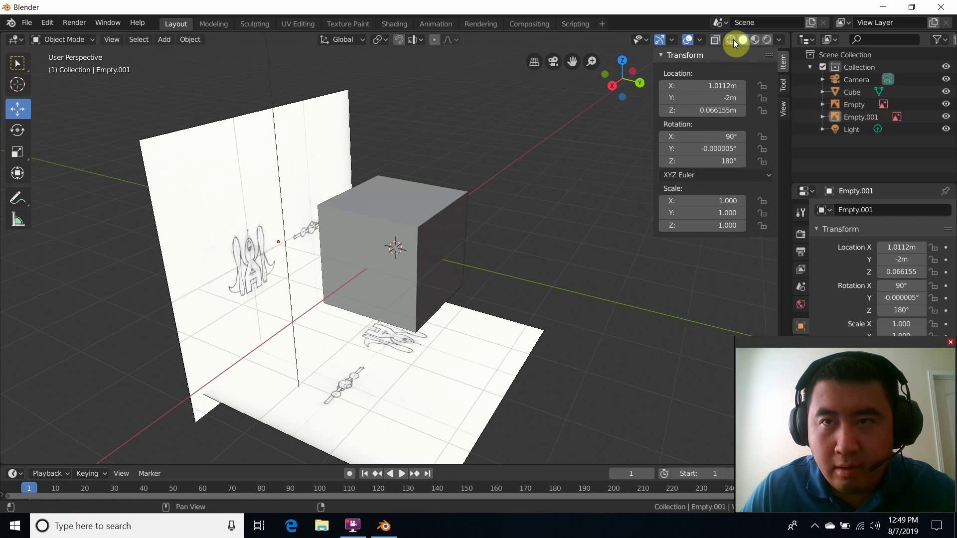
# - Switch the viewport to Wireframe shading, enter Edit Mode on the default cube and collapse the Transform values
pyautogui.click(731, 39)
pyautogui.moveTo(545, 195)
pyautogui.mouseDown(button='middle')
pyautogui.moveTo(471, 263)
pyautogui.moveTo(413, 276)
pyautogui.mouseUp(button='middle')
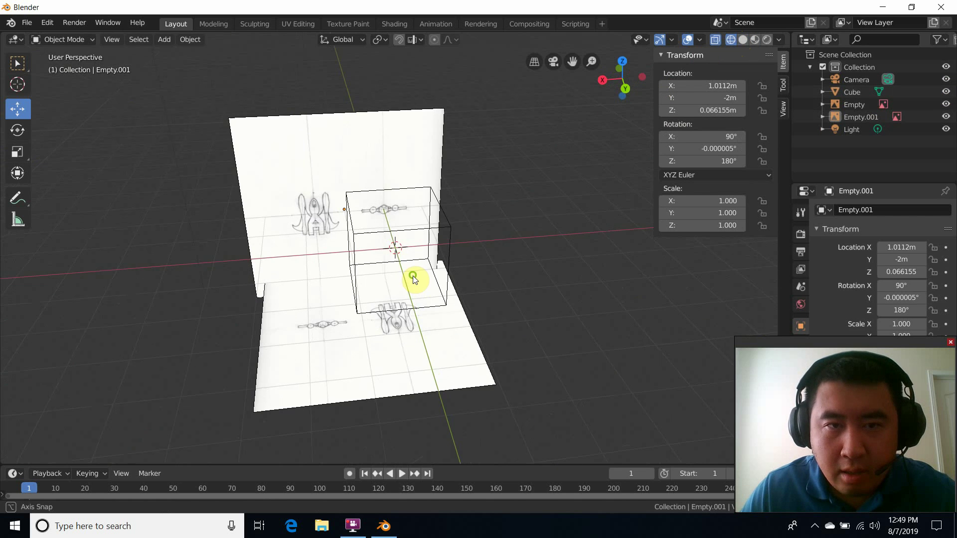
pyautogui.click(450, 230)
pyautogui.click(450, 228)
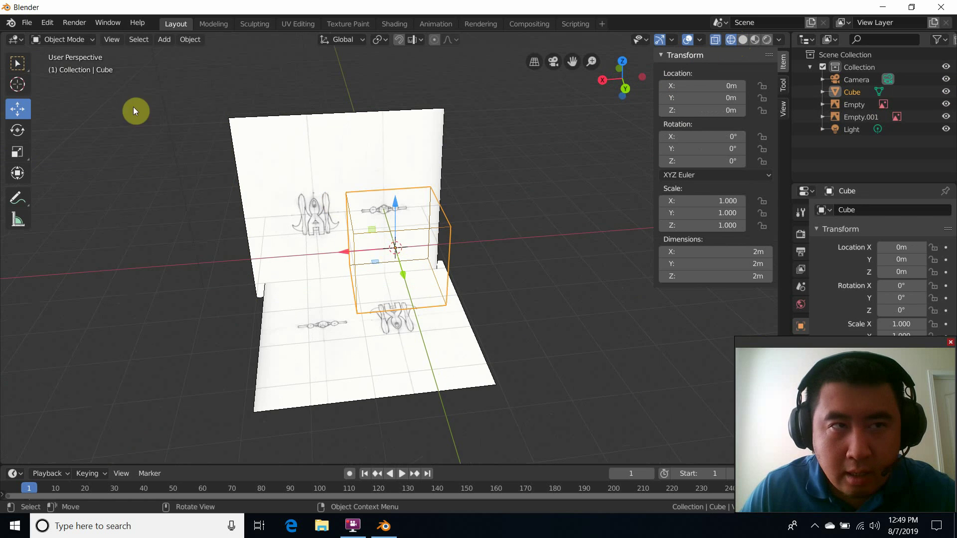
pyautogui.click(69, 40)
pyautogui.click(66, 65)
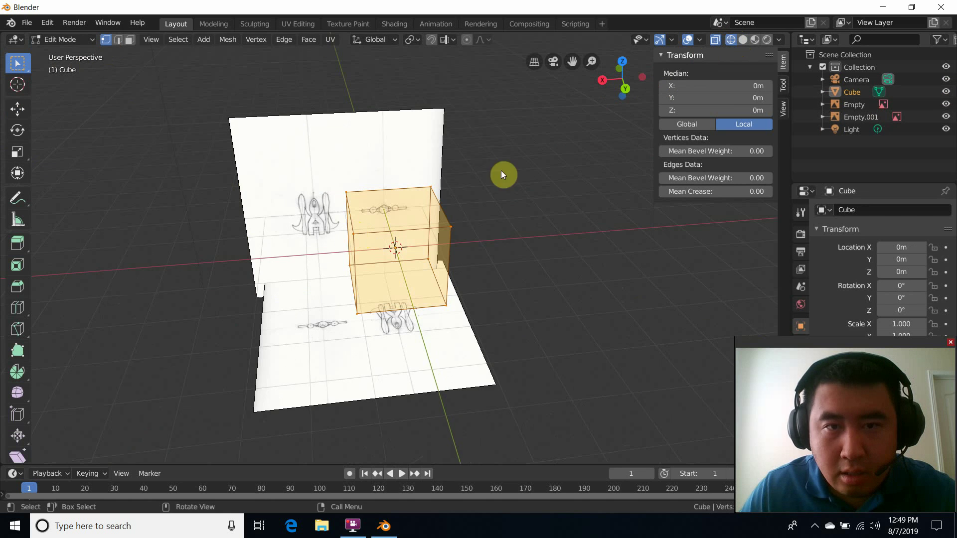
pyautogui.moveTo(511, 228); pyautogui.dragTo(533, 215, button='middle')
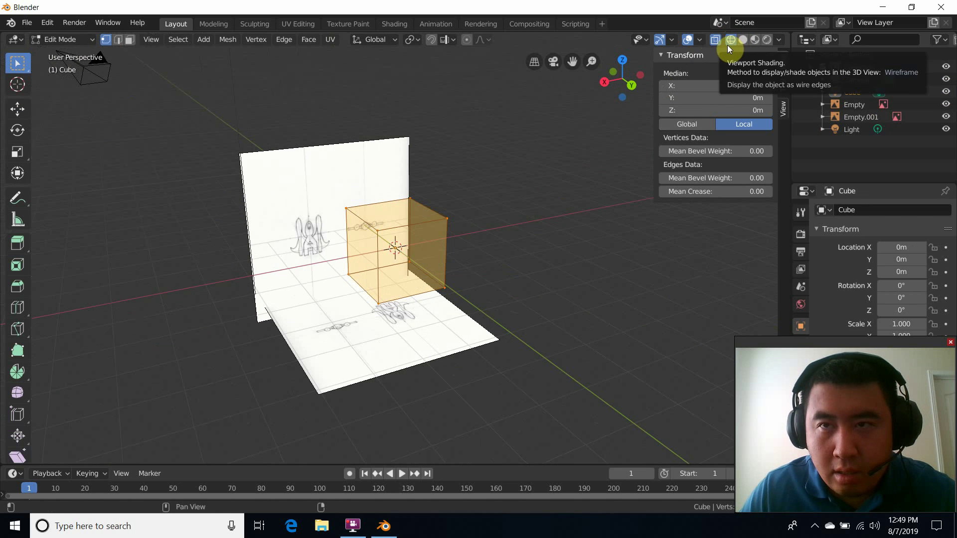
pyautogui.click(663, 56)
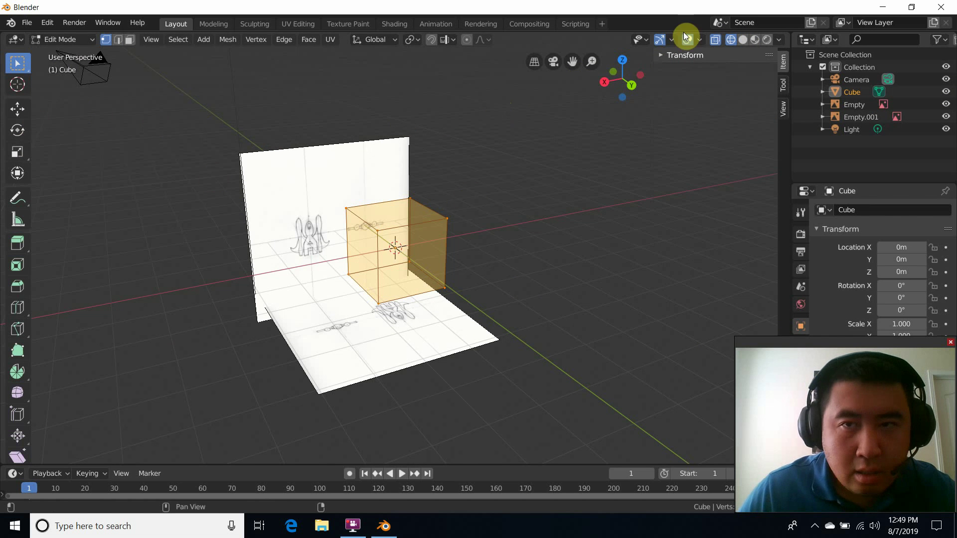
# - In the top view, scale the cube to about 0.595 along X and 0.602 along Y to fit the ship's top drawing
pyautogui.click(622, 60)
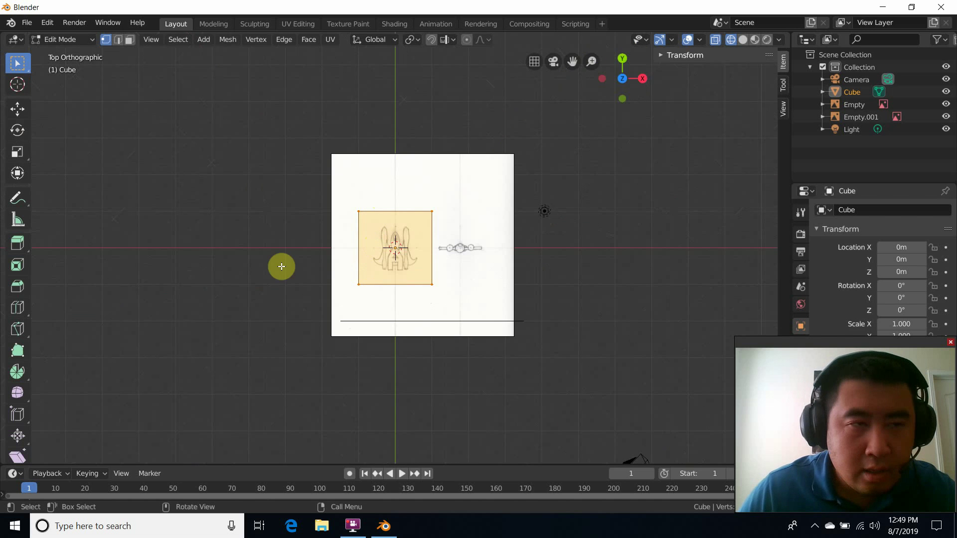
pyautogui.scroll(6, 385, 289)
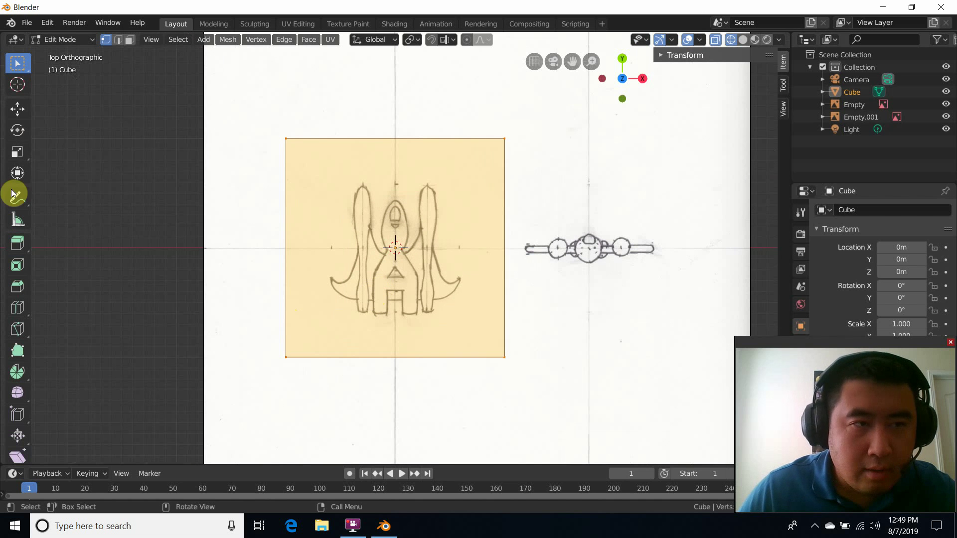
pyautogui.click(20, 158)
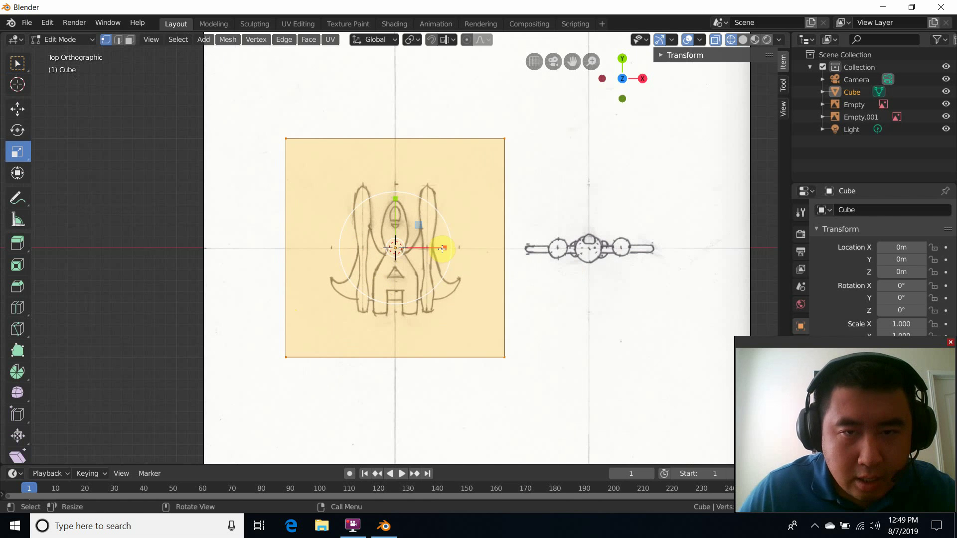
pyautogui.moveTo(442, 248); pyautogui.dragTo(423, 251)
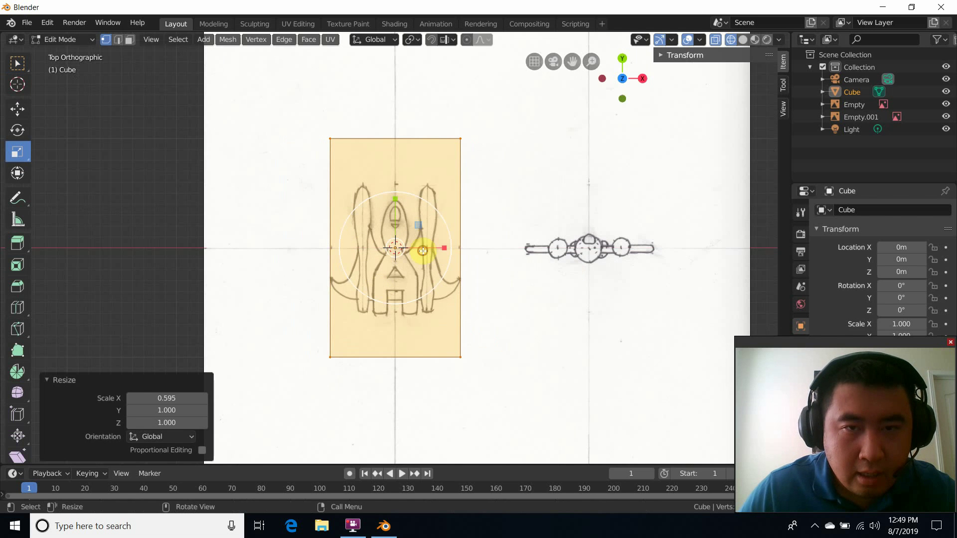
pyautogui.moveTo(395, 200); pyautogui.dragTo(396, 220)
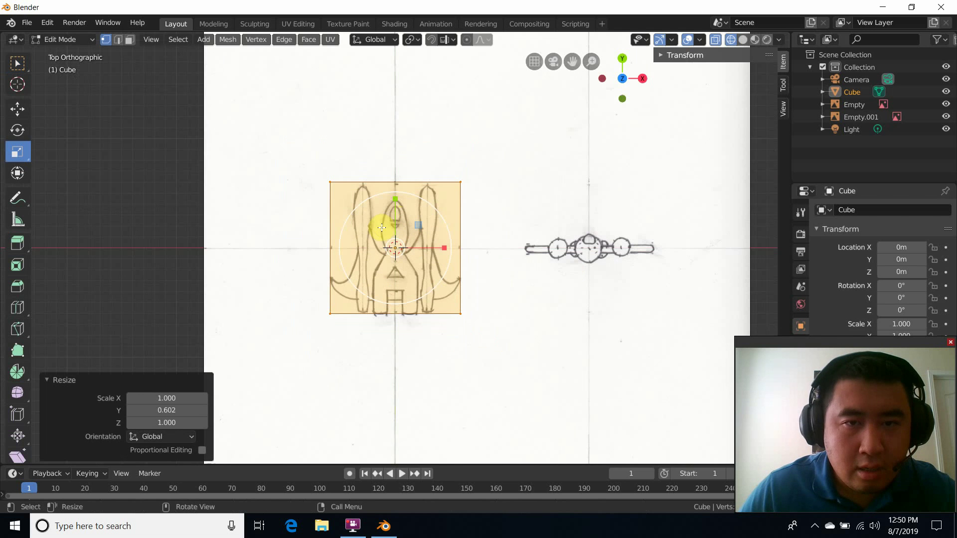
# - In the back view with wireframe shading, scale the cube to about 0.142 along Z to fit the ship's end-on drawing, and deselect it
pyautogui.moveTo(495, 293); pyautogui.dragTo(252, 184, button='middle')
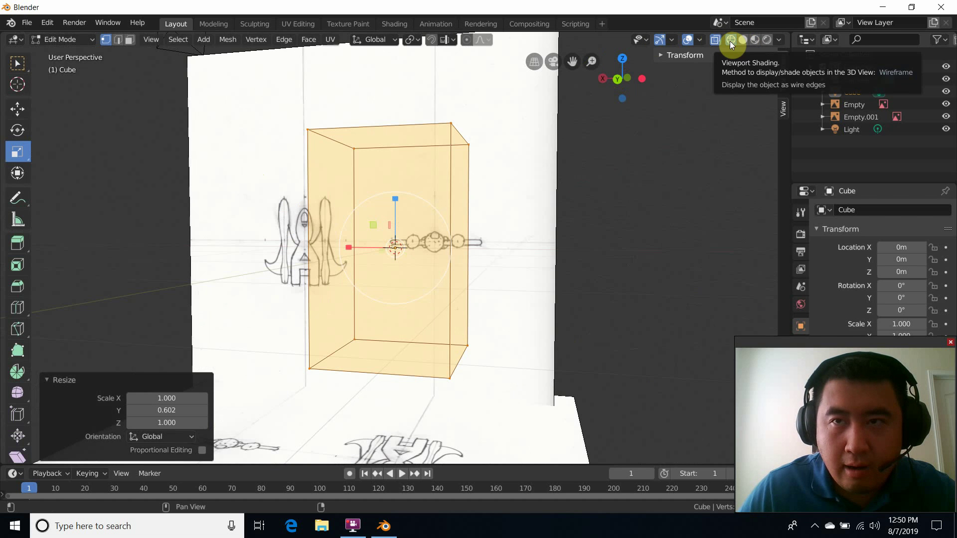
pyautogui.click(743, 43)
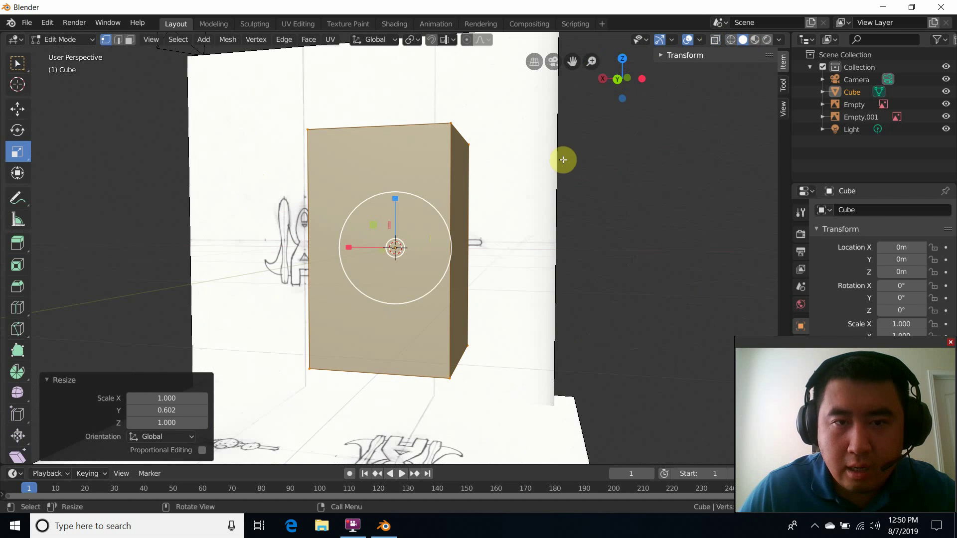
pyautogui.click(618, 79)
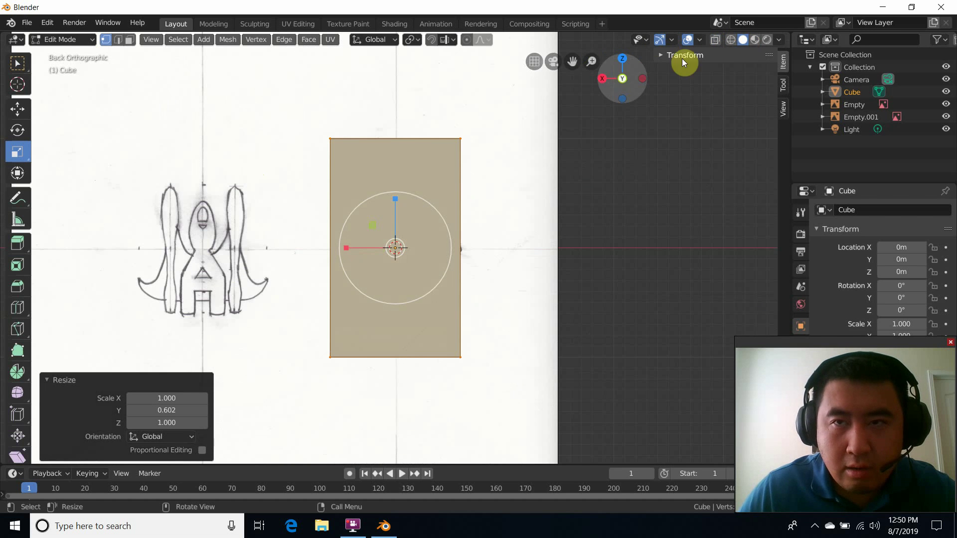
pyautogui.click(731, 40)
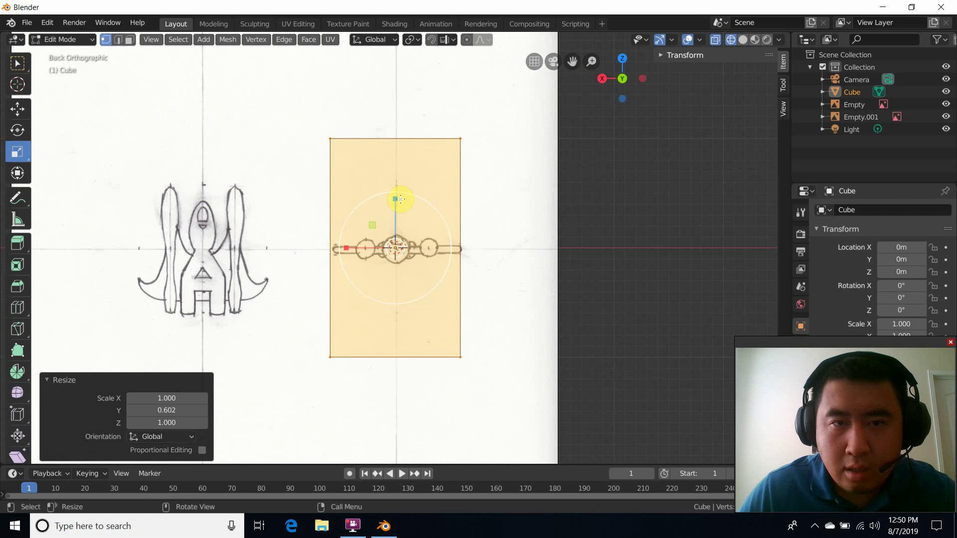
pyautogui.moveTo(396, 199); pyautogui.dragTo(397, 239)
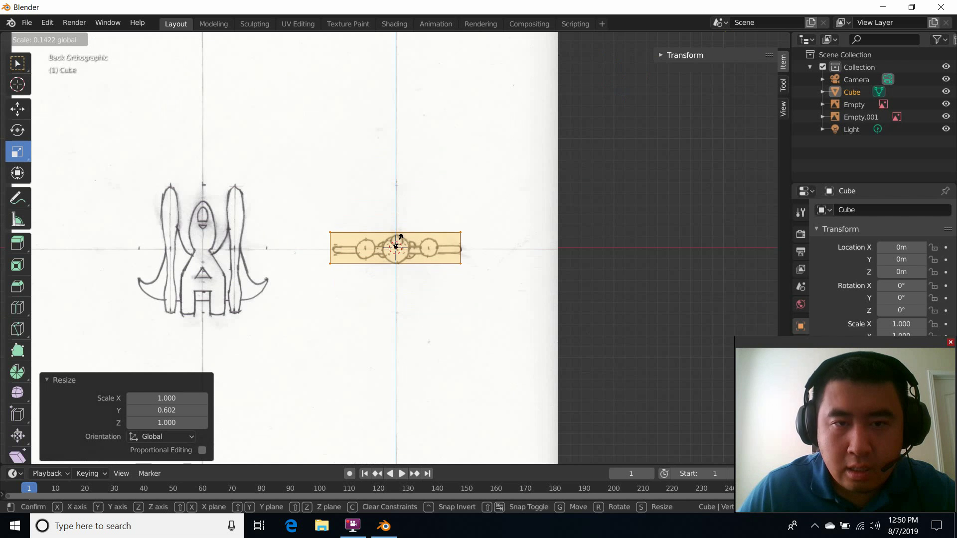
pyautogui.press('Tab')
pyautogui.click(592, 215)
# - In vertex select mode, pick the box's upper corner at -X, +Y for moving and enable snapping to Vertex
pyautogui.moveTo(530, 205); pyautogui.dragTo(451, 248, button='middle')
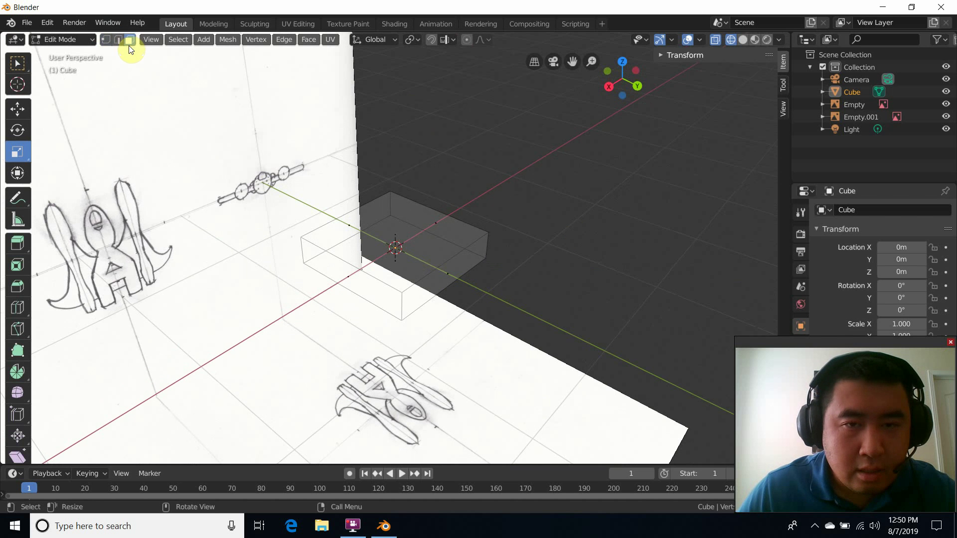
pyautogui.click(106, 40)
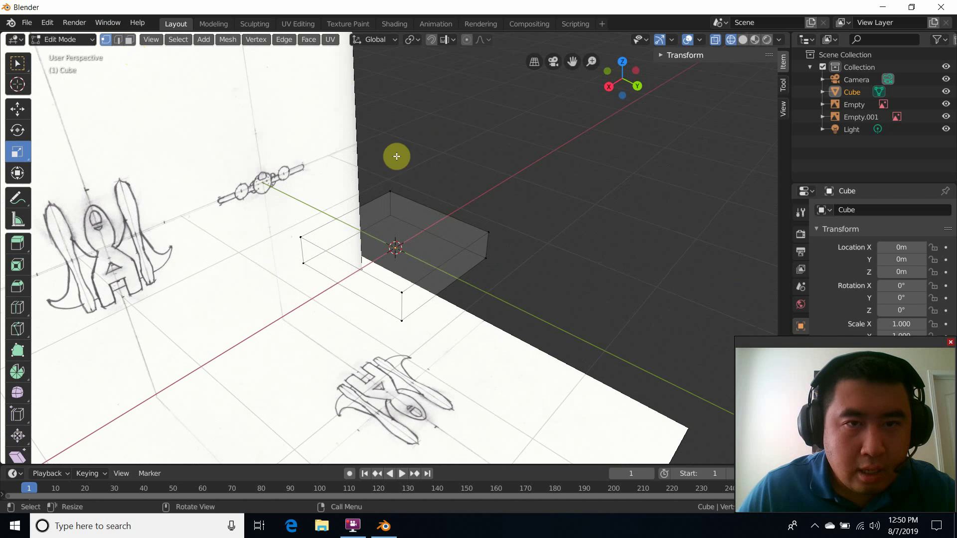
pyautogui.click(487, 233)
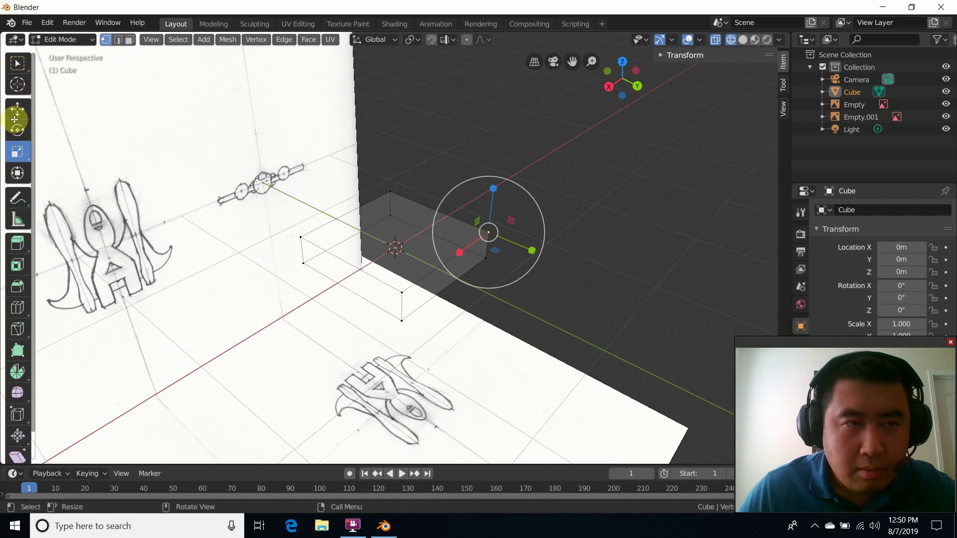
pyautogui.click(29, 118)
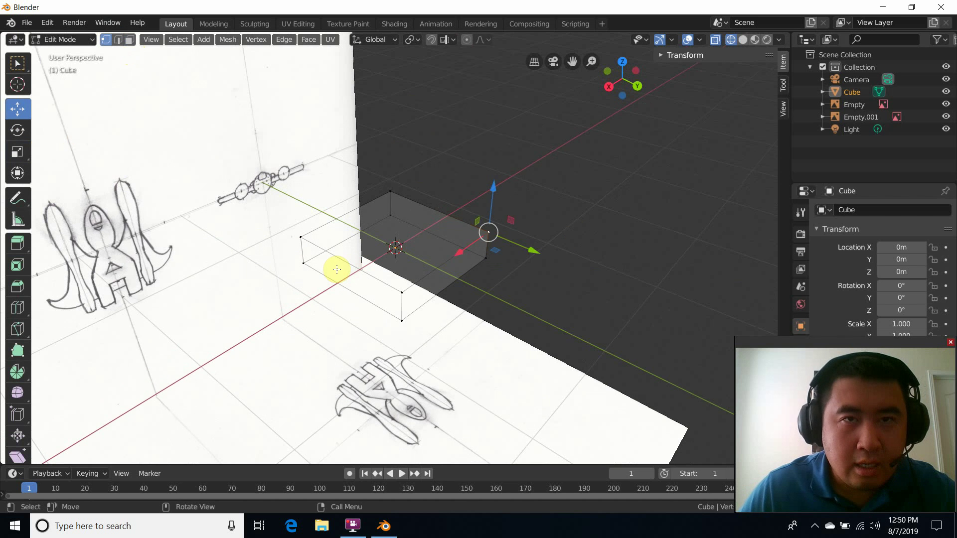
pyautogui.click(450, 40)
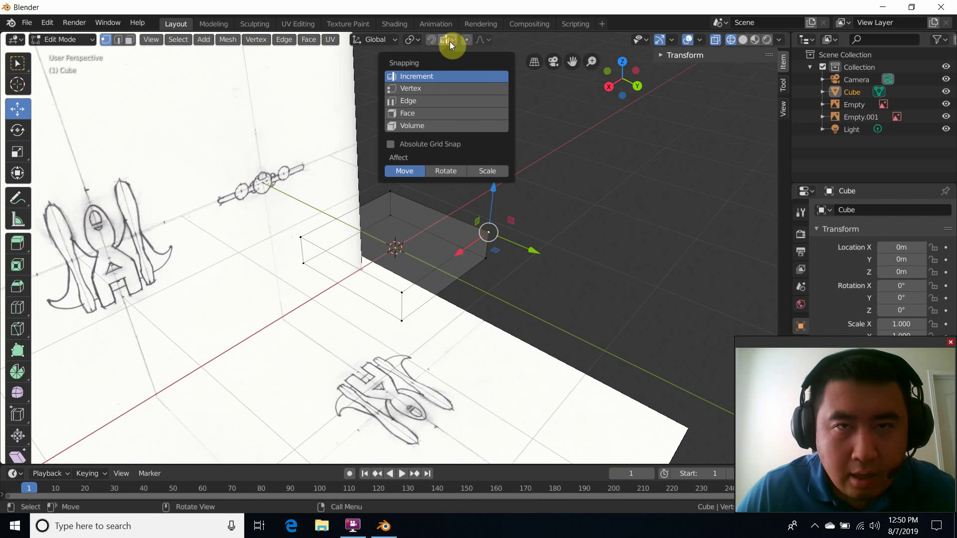
pyautogui.click(429, 90)
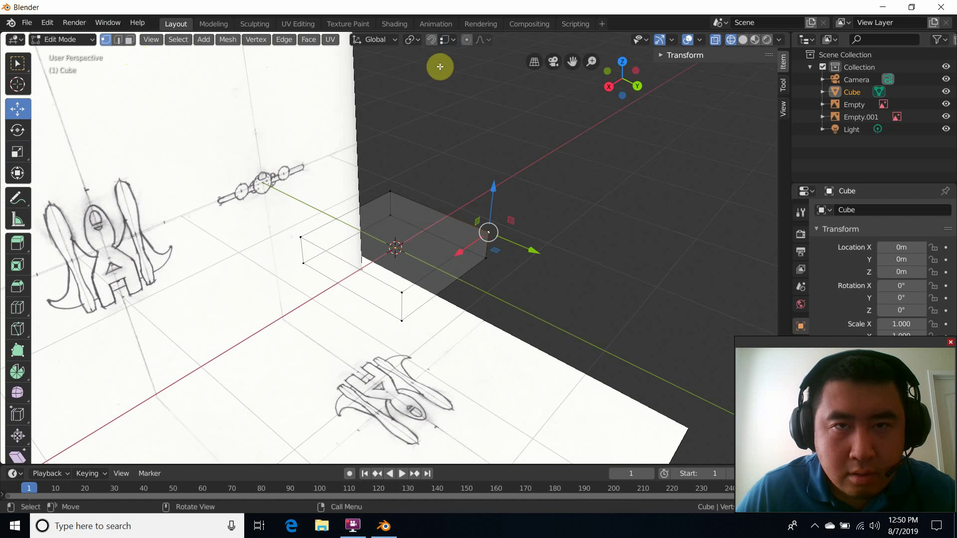
pyautogui.click(431, 41)
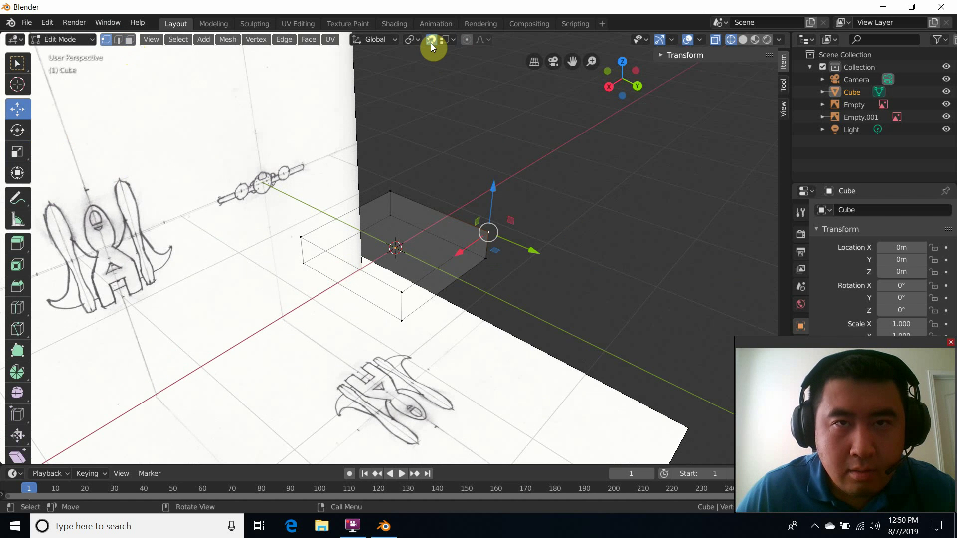
# - Snap the box's two upper -X corner vertices onto the upper +X corner vertices to form a wedge, and deselect
pyautogui.moveTo(489, 232); pyautogui.dragTo(405, 290)
pyautogui.moveTo(390, 193); pyautogui.dragTo(307, 239)
pyautogui.click(492, 195)
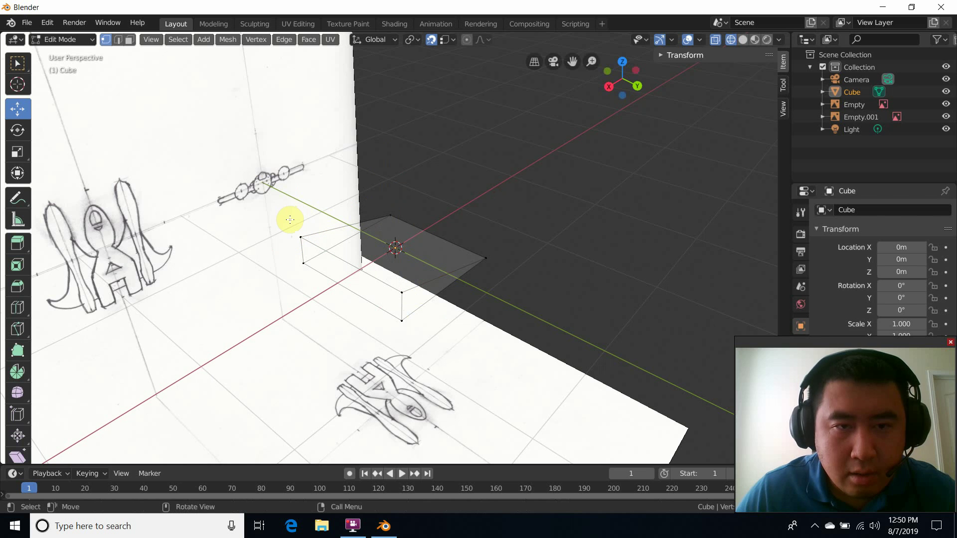
# - Try moving a stacked vertex at the wedge's upper +X, -Y corner about 0.392 m along X, and undo the move
pyautogui.click(17, 62)
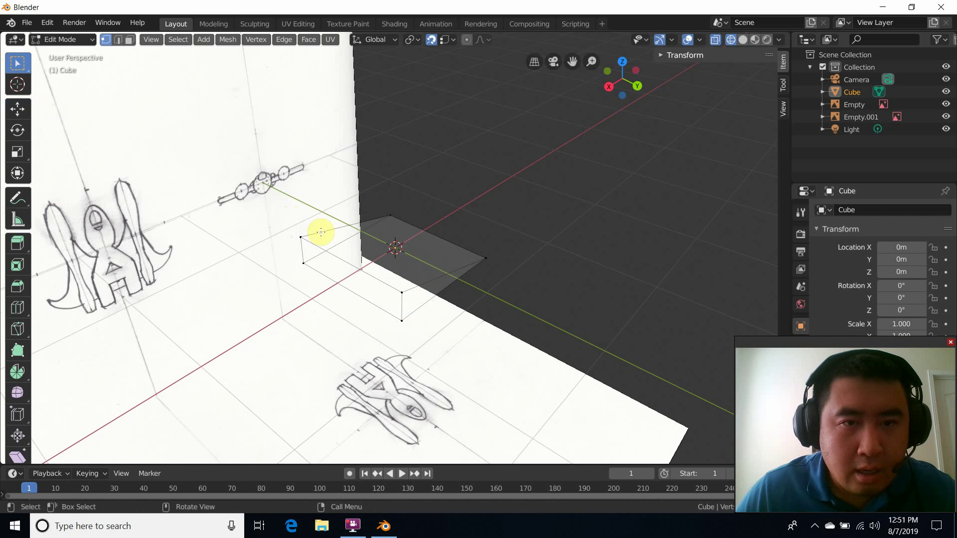
pyautogui.moveTo(290, 227); pyautogui.dragTo(321, 247)
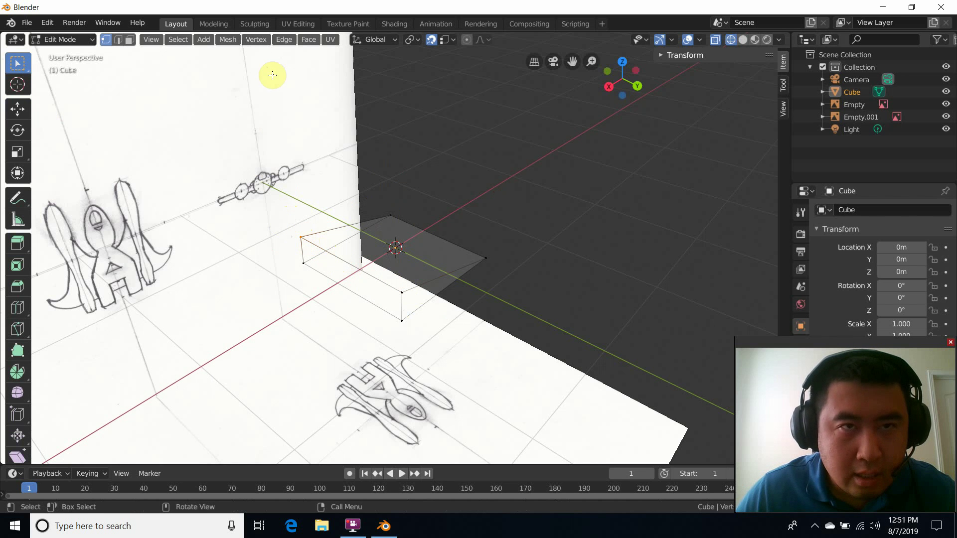
pyautogui.click(17, 108)
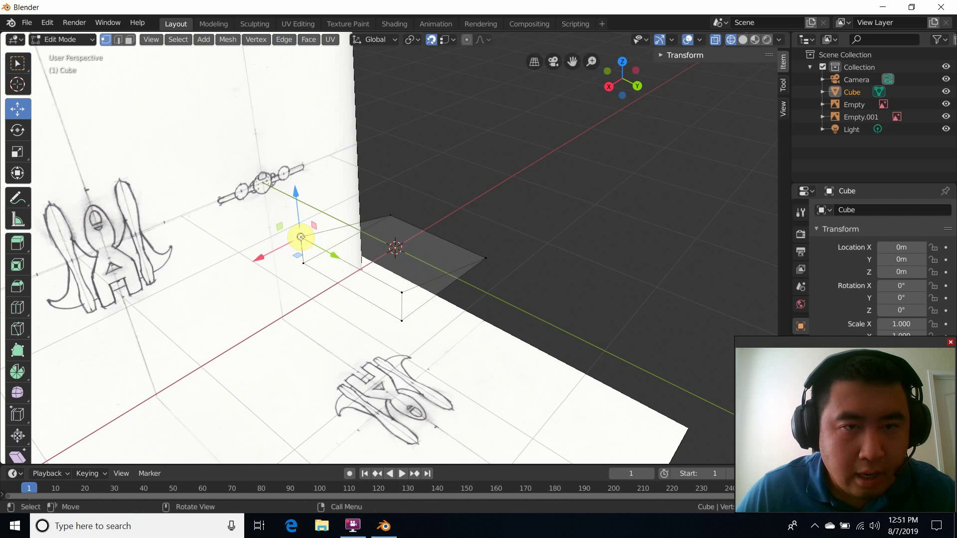
pyautogui.moveTo(259, 258); pyautogui.dragTo(221, 265)
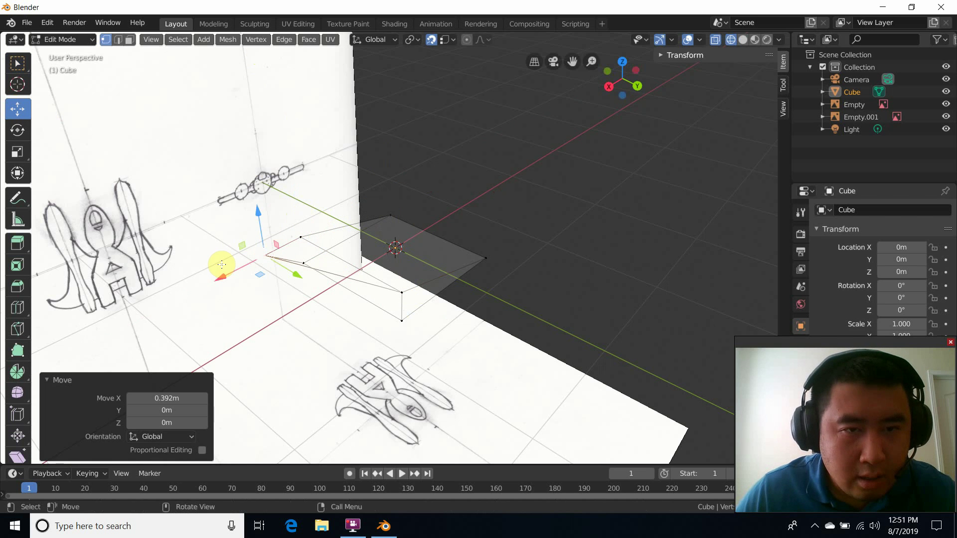
pyautogui.hotkey('ctrl', 'z')
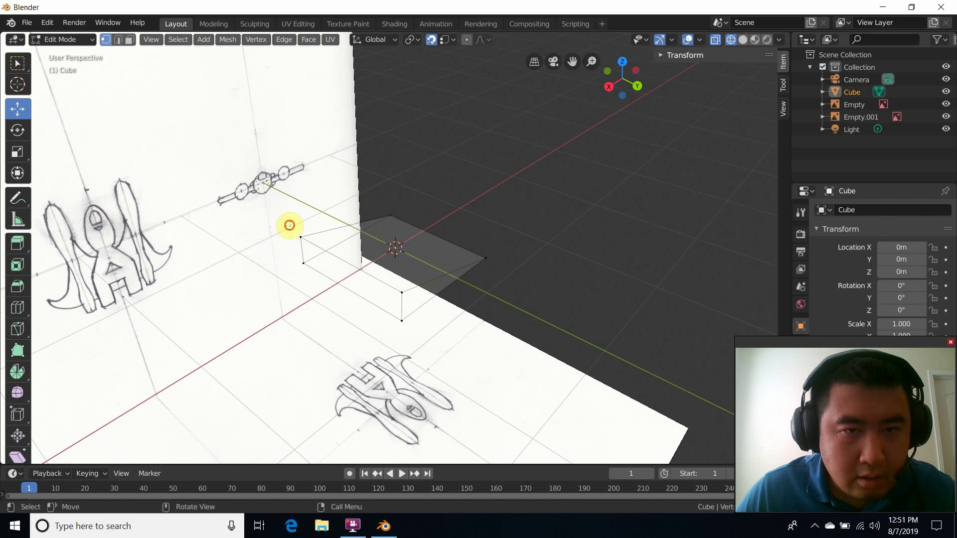
# - Select both overlapping vertices at the wedge's upper +X, -Y corner and merge them At Center
pyautogui.click(17, 62)
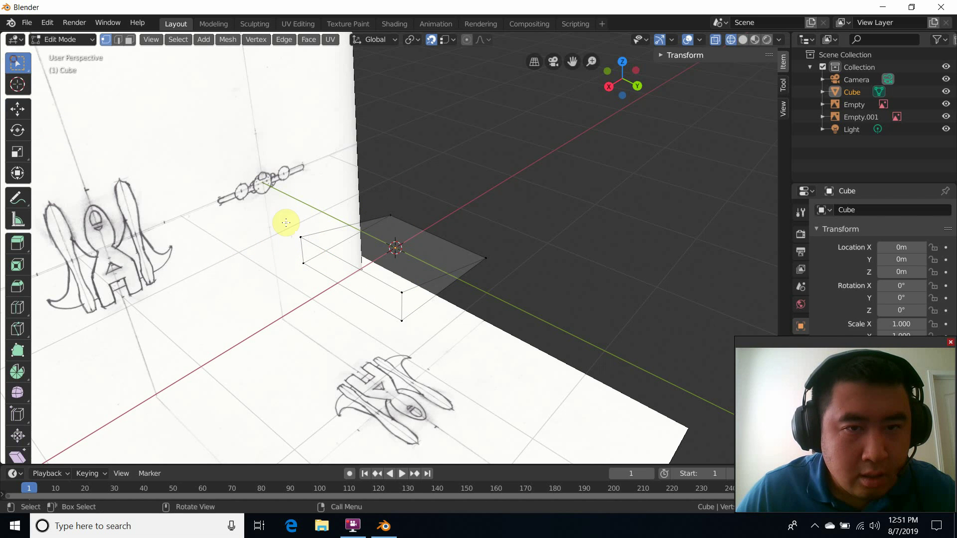
pyautogui.moveTo(273, 220); pyautogui.dragTo(322, 253)
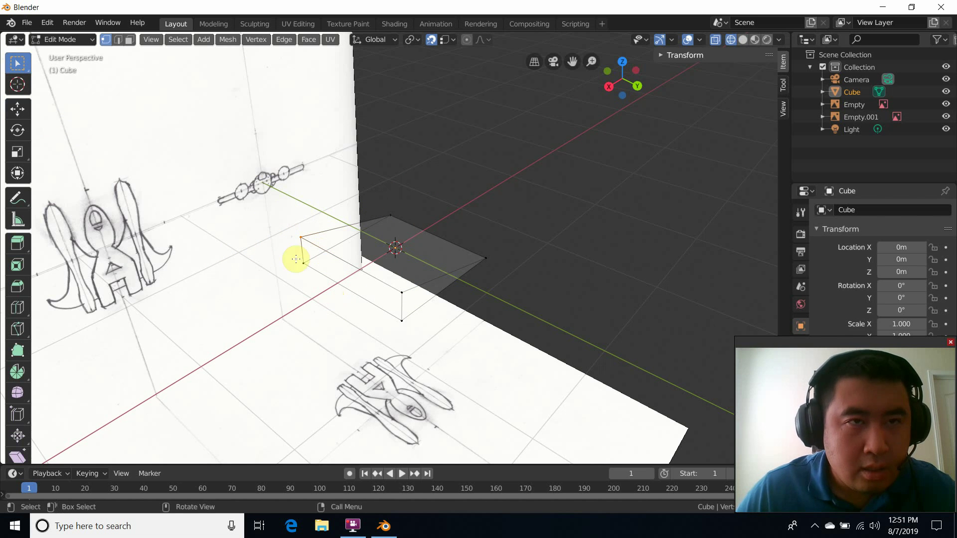
pyautogui.click(256, 39)
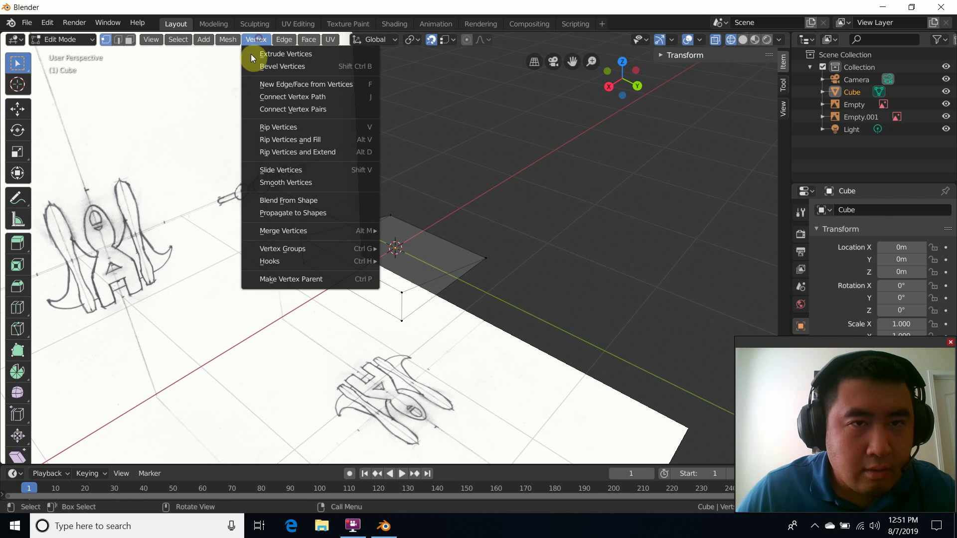
pyautogui.moveTo(310, 232)
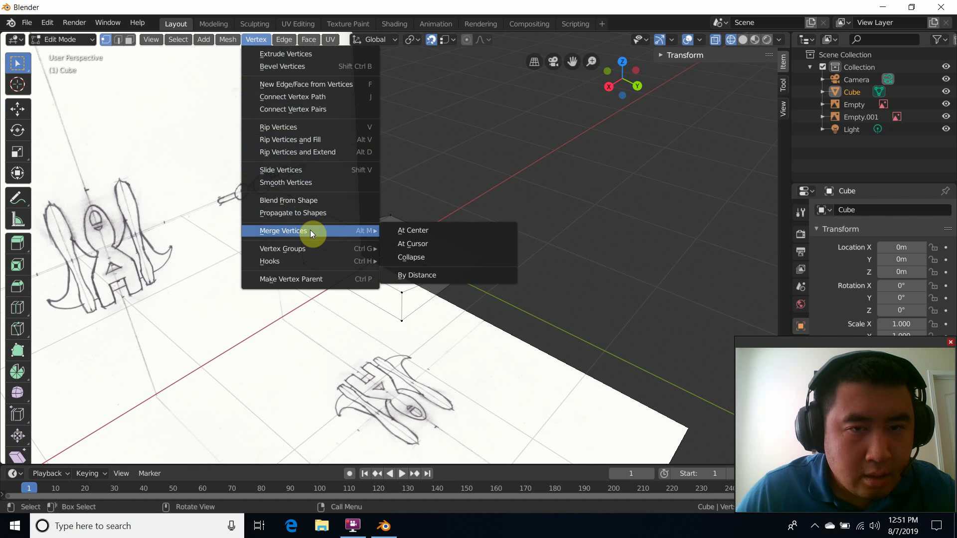
pyautogui.click(420, 232)
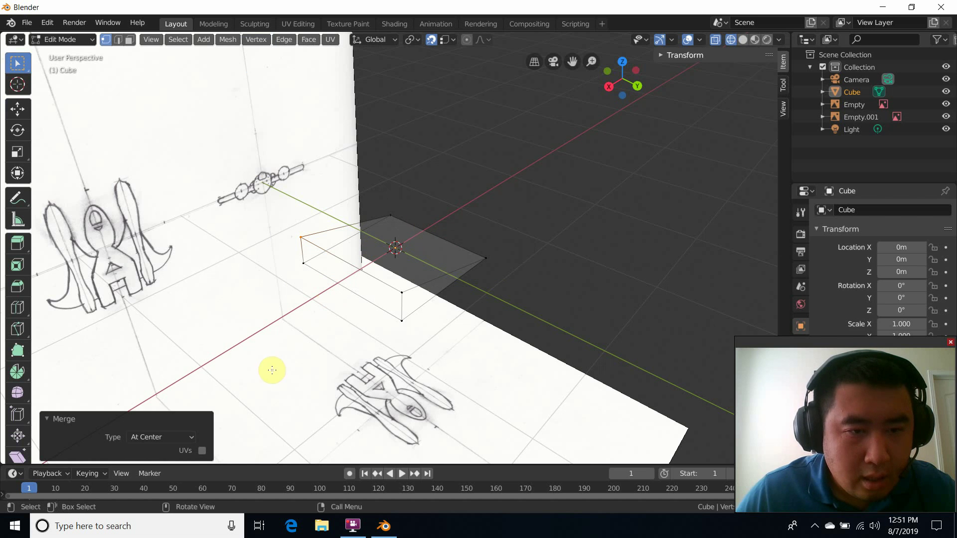
# - Select the merged vertex at the wedge's upper +X, -Y corner, try moving it along X, and deselect it
pyautogui.click(458, 214)
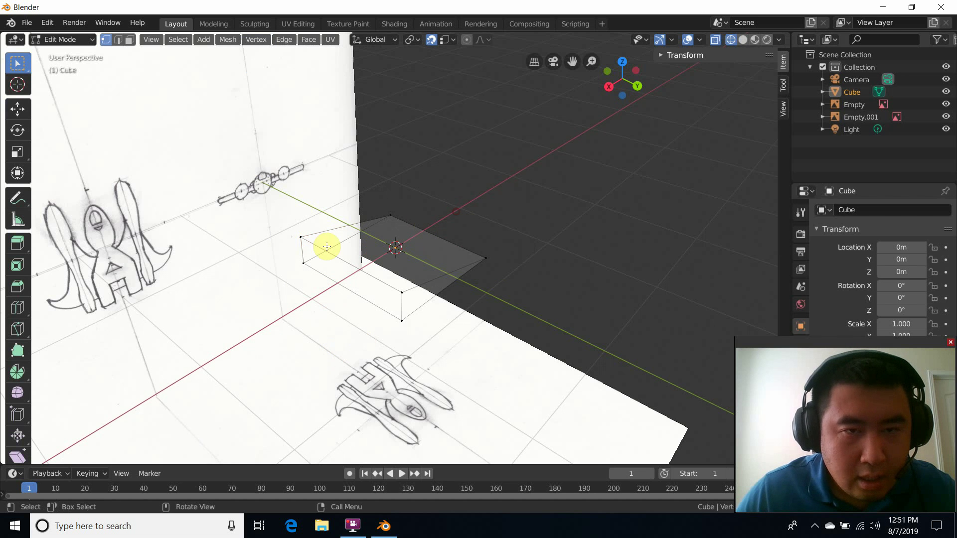
pyautogui.click(301, 237)
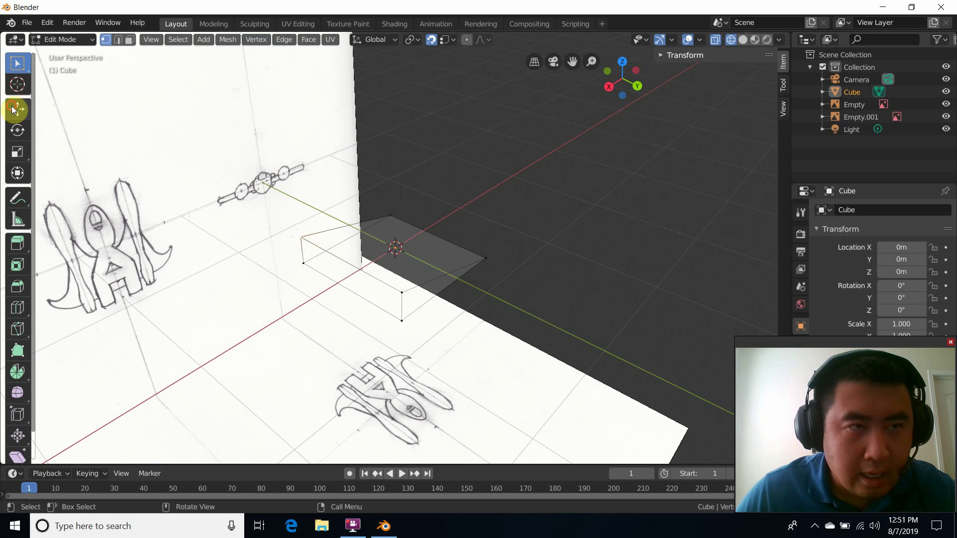
pyautogui.click(17, 109)
pyautogui.moveTo(261, 256)
pyautogui.mouseDown()
pyautogui.moveTo(285, 248)
pyautogui.moveTo(274, 246)
pyautogui.mouseUp()
pyautogui.click(416, 288)
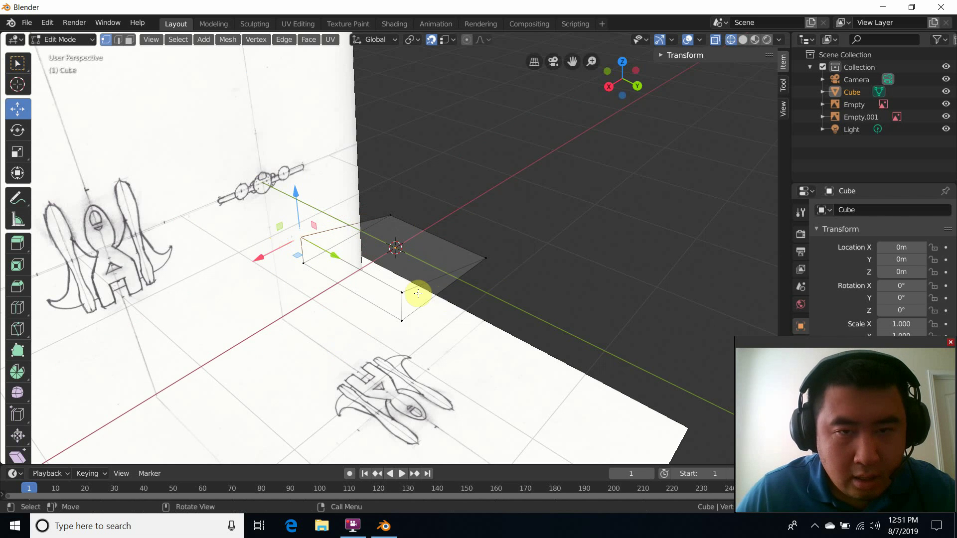
# - Try moving a stacked vertex at the wedge's upper +X, +Y corner 0.0714 m along Z, undo the move, and deselect
pyautogui.click(401, 293)
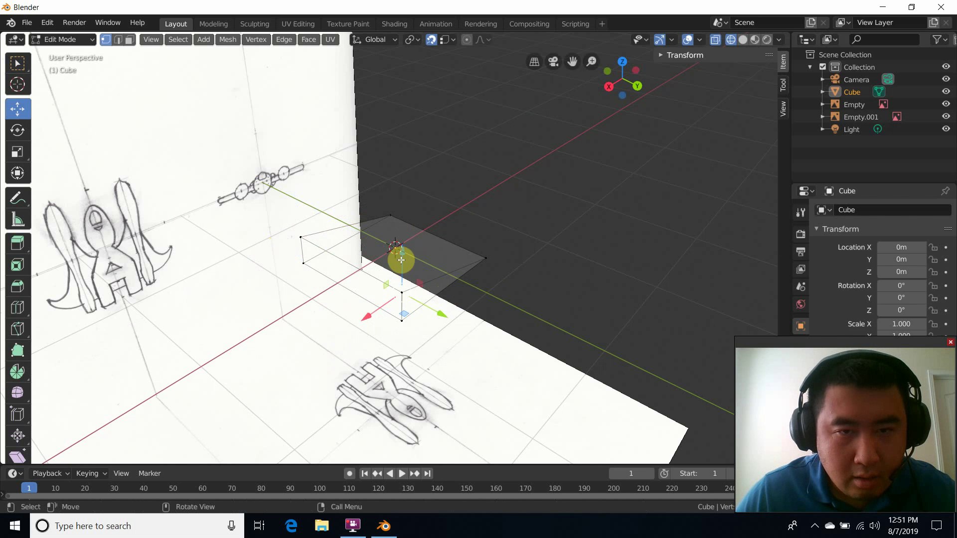
pyautogui.moveTo(400, 251)
pyautogui.mouseDown()
pyautogui.moveTo(392, 209)
pyautogui.moveTo(404, 271)
pyautogui.moveTo(396, 242)
pyautogui.moveTo(391, 250)
pyautogui.mouseUp()
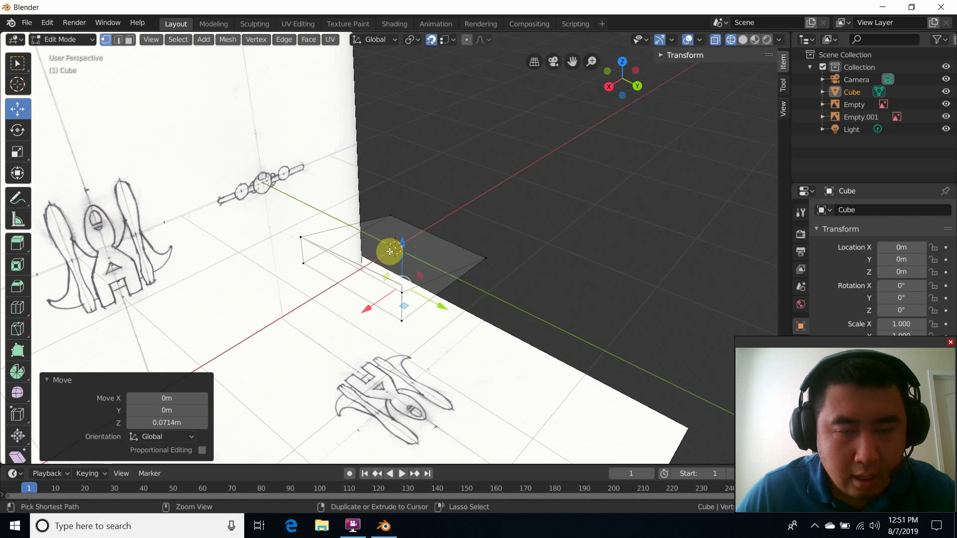
pyautogui.click(511, 216)
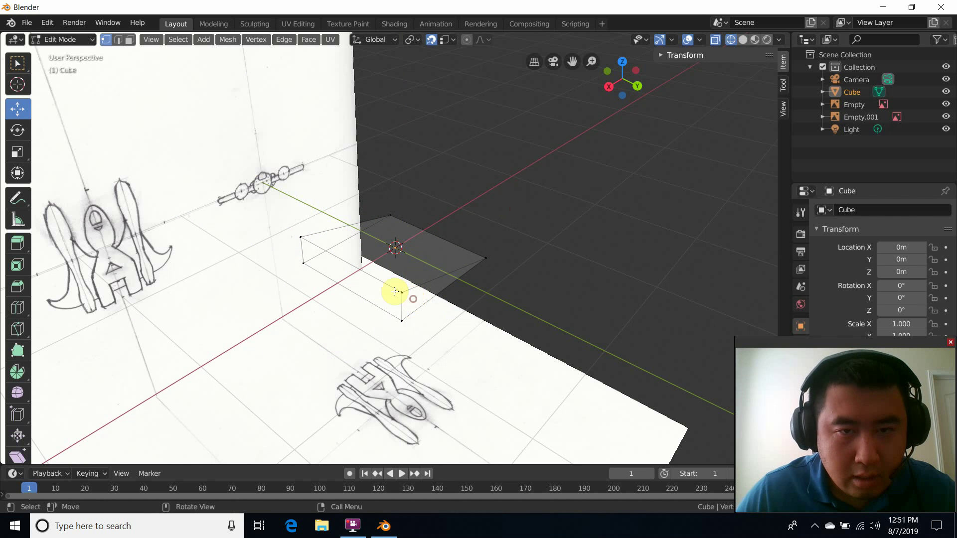
# - Select both overlapping vertices at the wedge's upper +X, +Y corner, merge them At Center, and deselect
pyautogui.click(17, 63)
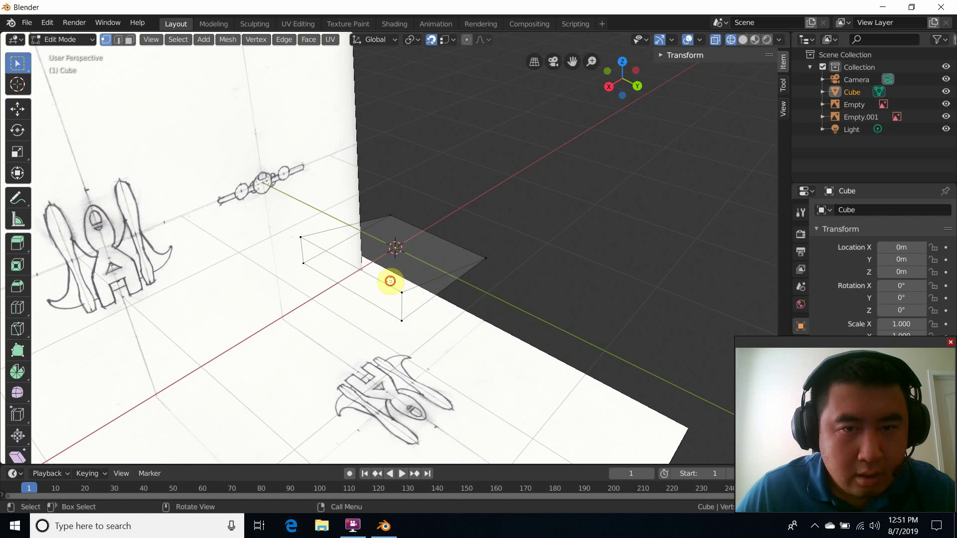
pyautogui.moveTo(389, 281); pyautogui.dragTo(412, 301)
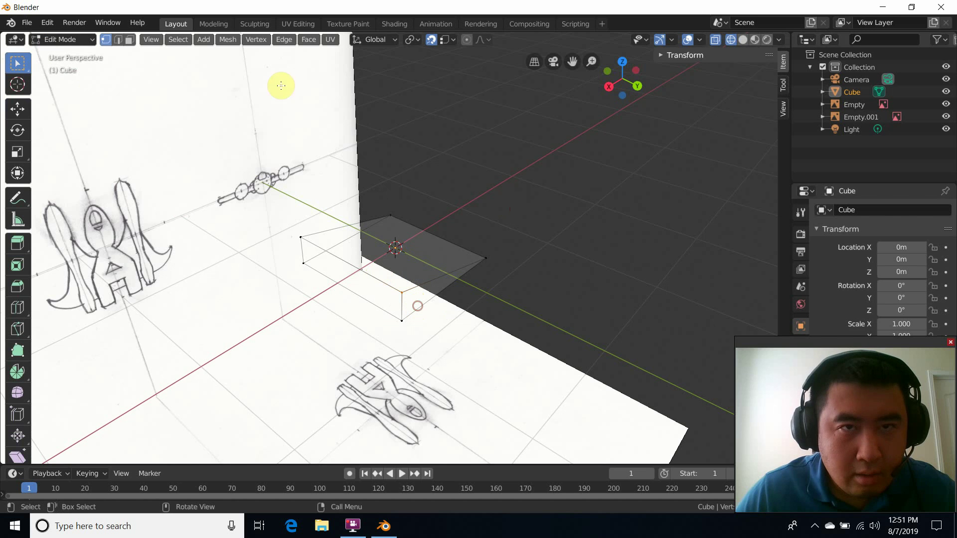
pyautogui.click(259, 43)
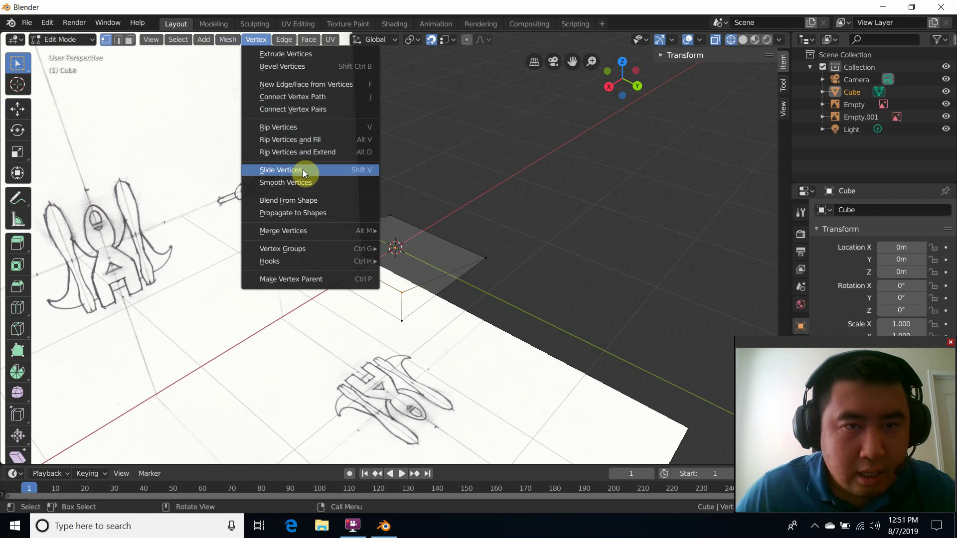
pyautogui.moveTo(304, 230)
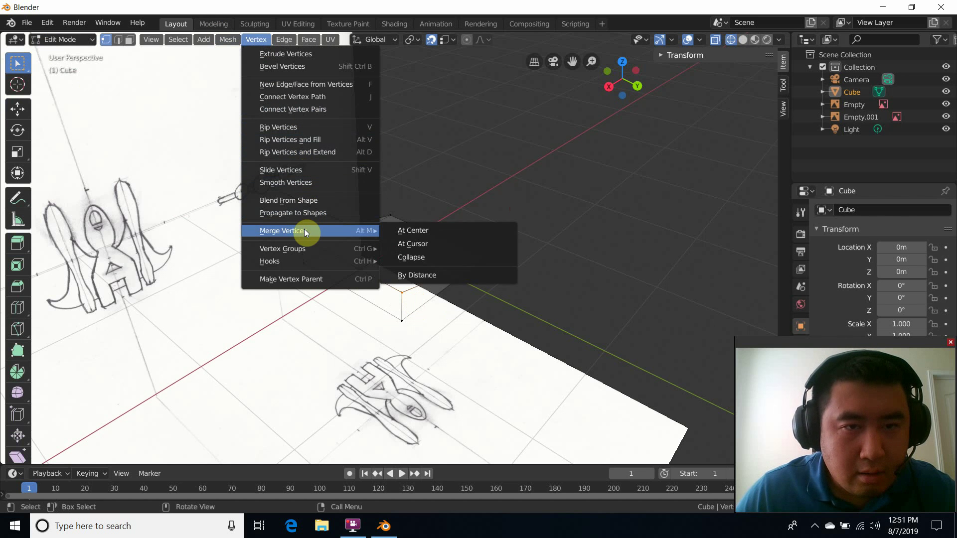
pyautogui.click(404, 231)
pyautogui.click(493, 177)
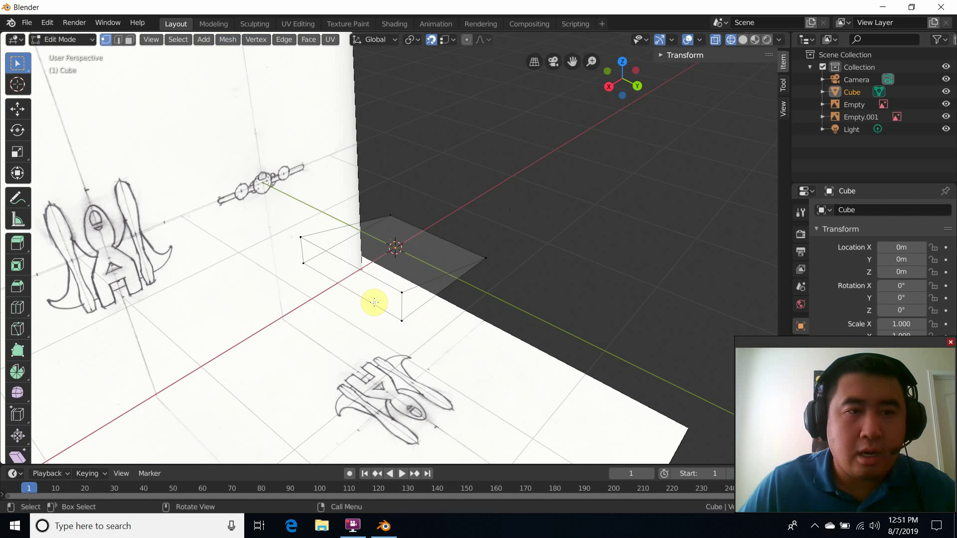
# - Check the wedge against the sketches in back and top orthographic views, and set the viewport shading to Solid
pyautogui.scroll(-3, 382, 304)
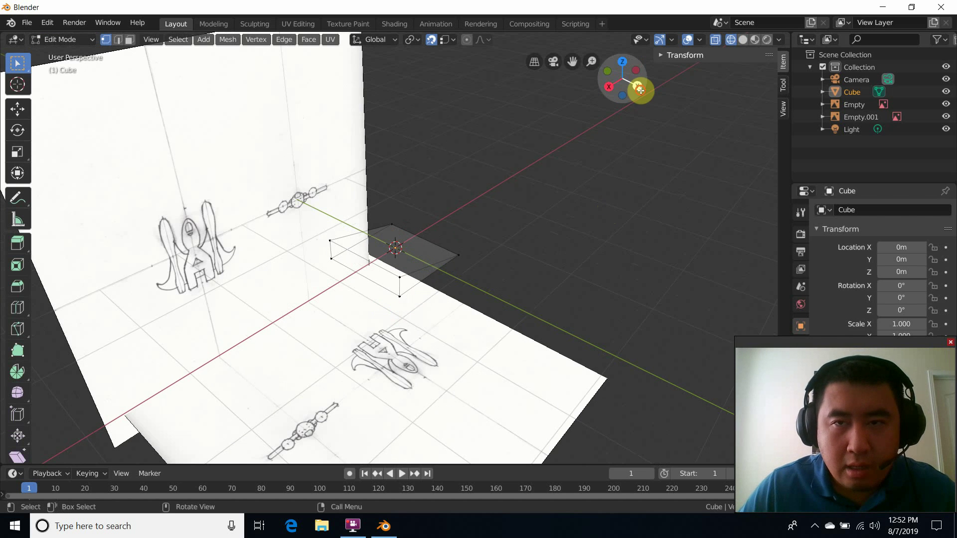
pyautogui.click(636, 85)
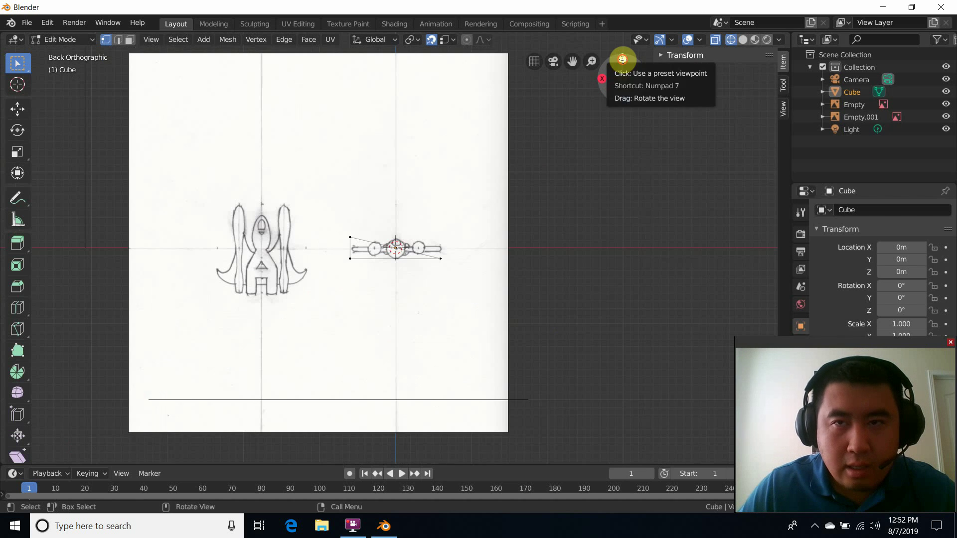
pyautogui.click(622, 59)
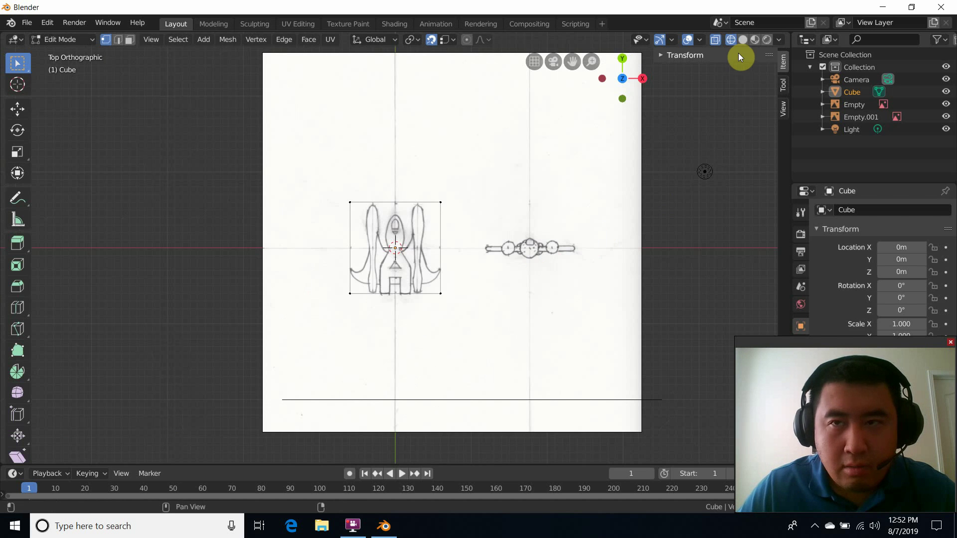
pyautogui.click(743, 39)
pyautogui.moveTo(530, 306)
pyautogui.mouseDown(button='middle')
pyautogui.moveTo(369, 243)
pyautogui.moveTo(396, 246)
pyautogui.moveTo(346, 193)
pyautogui.moveTo(342, 226)
pyautogui.moveTo(658, 139)
pyautogui.mouseUp(button='middle')
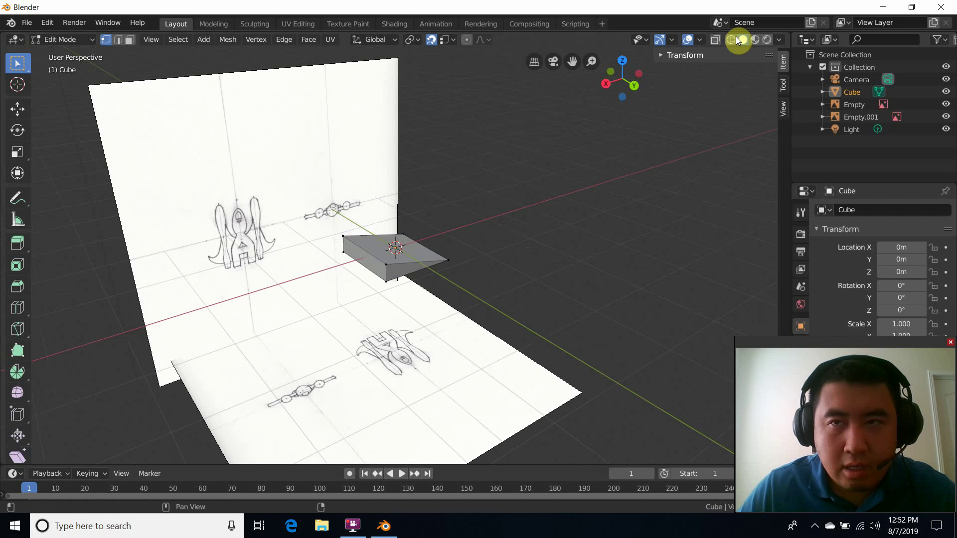